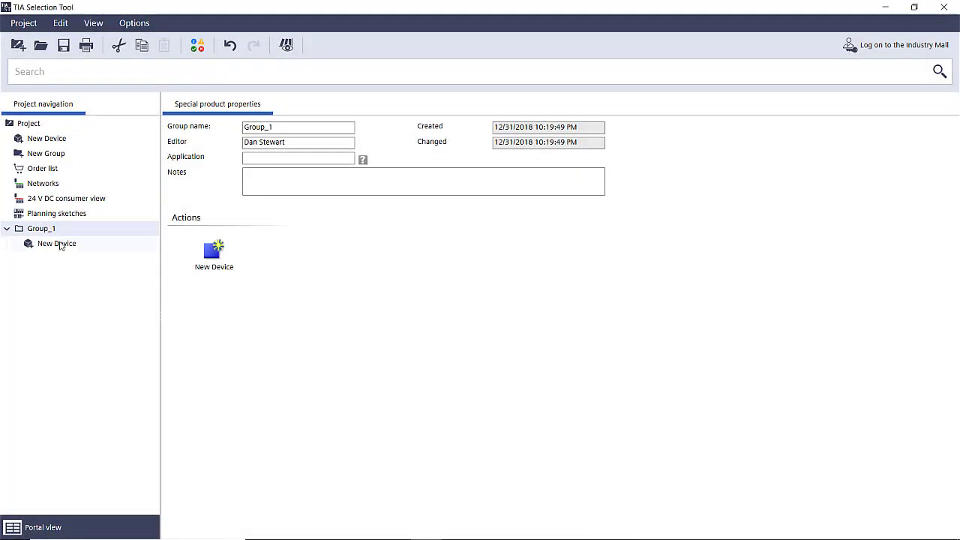
Add a new SIMATIC ET 200SP controller device to Group_1 and rename it 'Main PLC'
{"action": "left_click", "coordinate": [57, 244]}
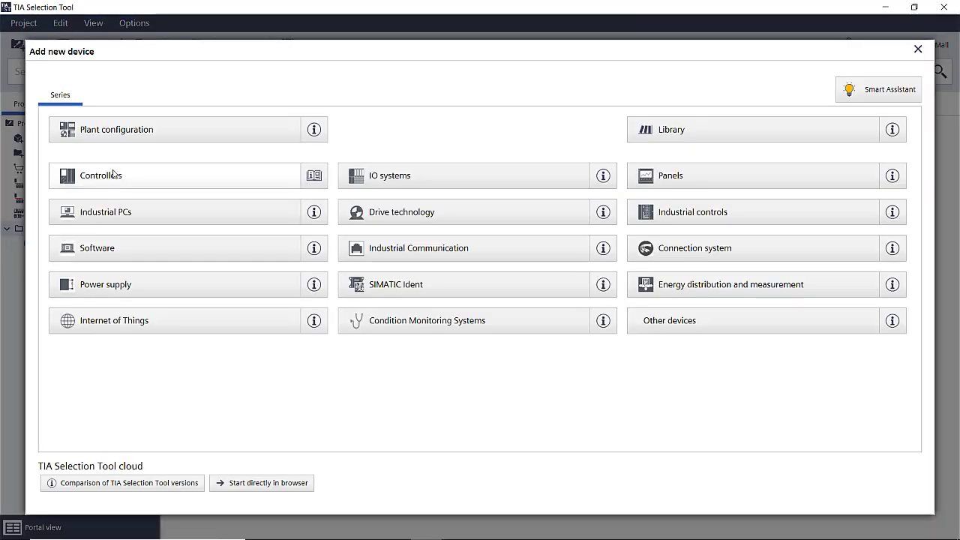
{"action": "left_click", "coordinate": [113, 175]}
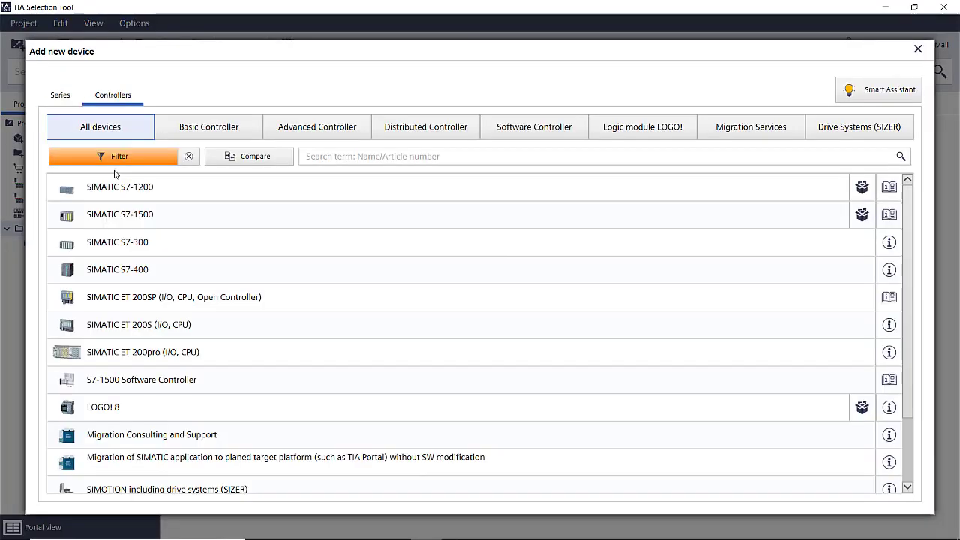
{"action": "left_click", "coordinate": [171, 299]}
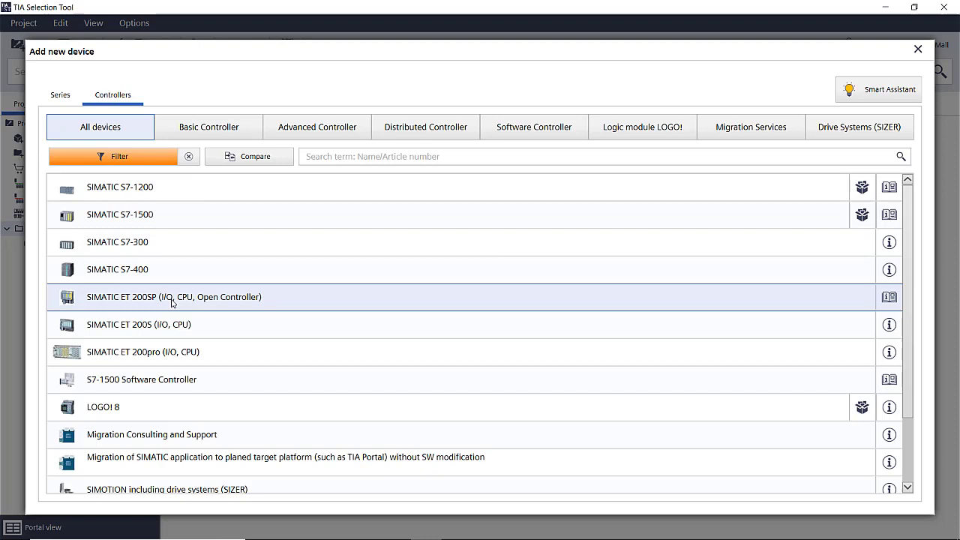
{"action": "left_click", "coordinate": [172, 300]}
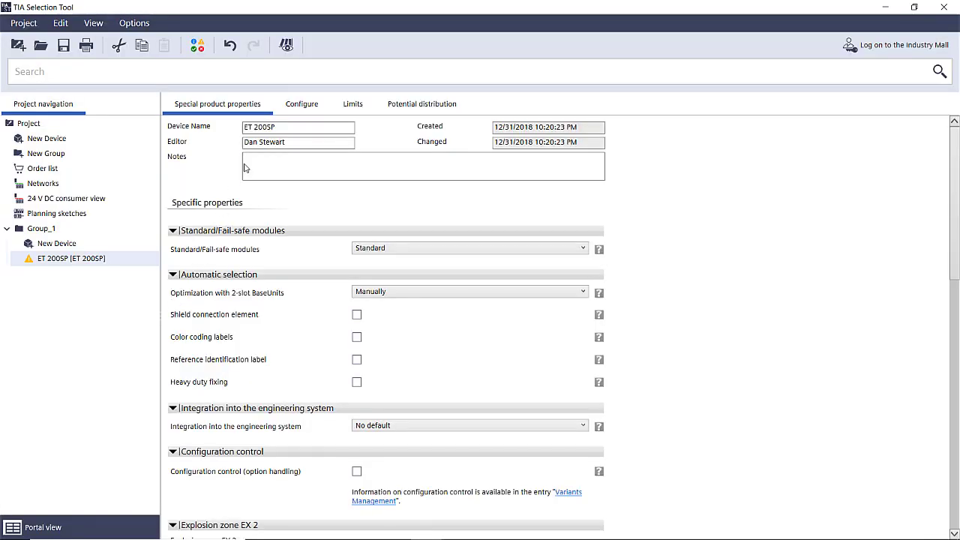
{"action": "left_click_drag", "start_coordinate": [287, 128], "coordinate": [233, 142]}
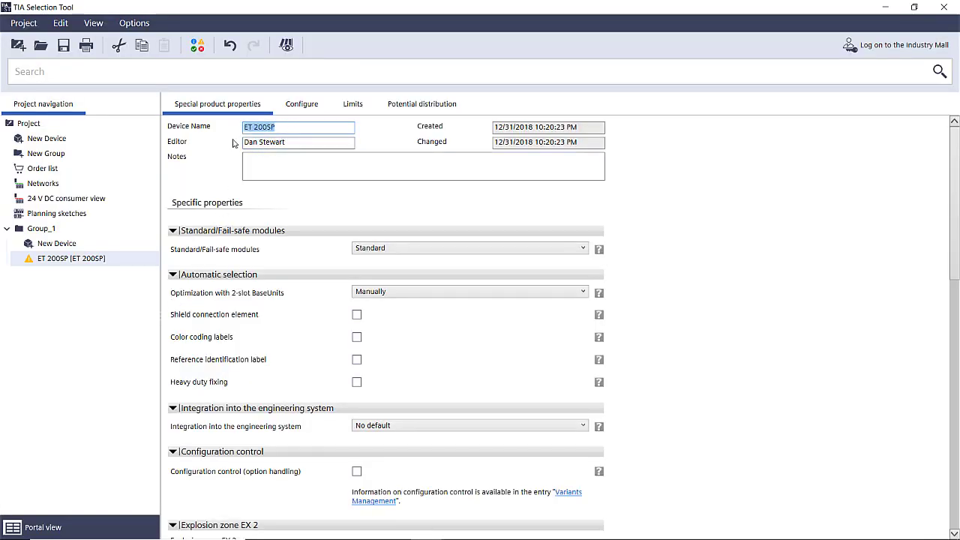
{"action": "type", "text": "Main PLC"}
In the rack configuration, insert a CPU 1512SP-1 PN with its BusAdapter 2xRJ45 accessory
{"action": "left_click", "coordinate": [300, 106]}
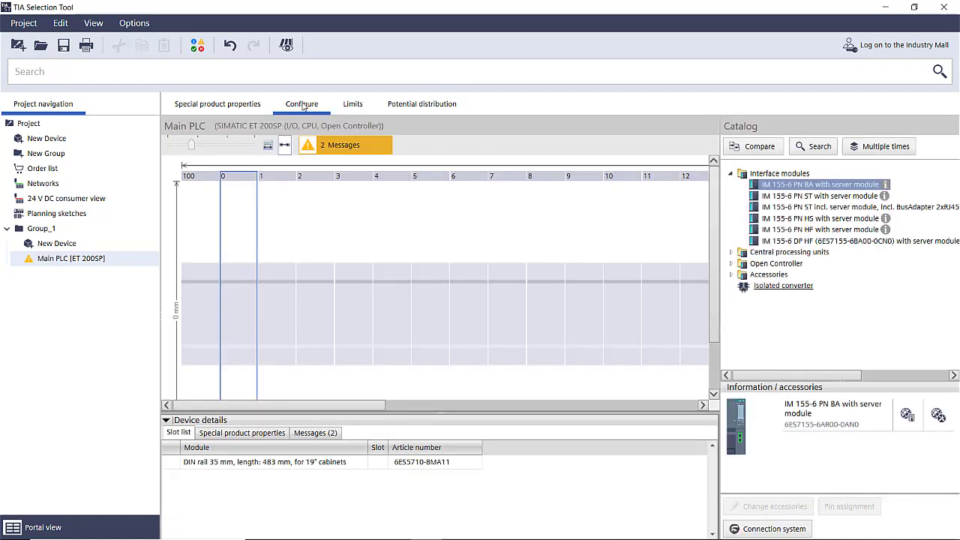
{"action": "left_click", "coordinate": [732, 253]}
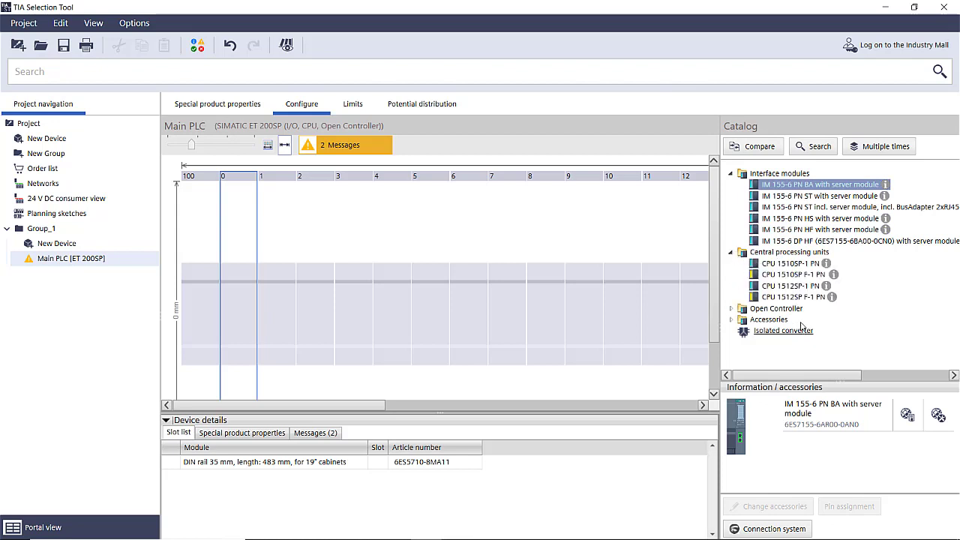
{"action": "double_click", "coordinate": [797, 290]}
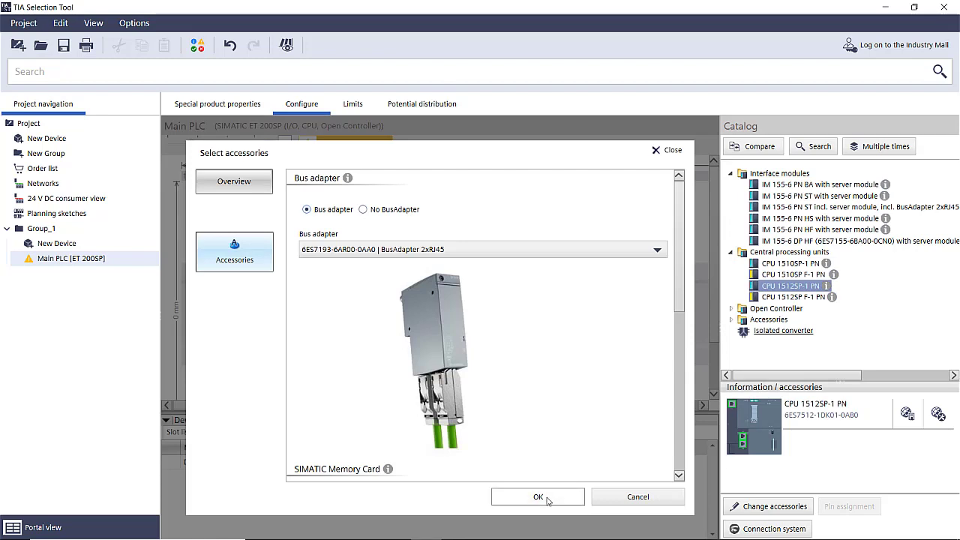
{"action": "left_click", "coordinate": [539, 497]}
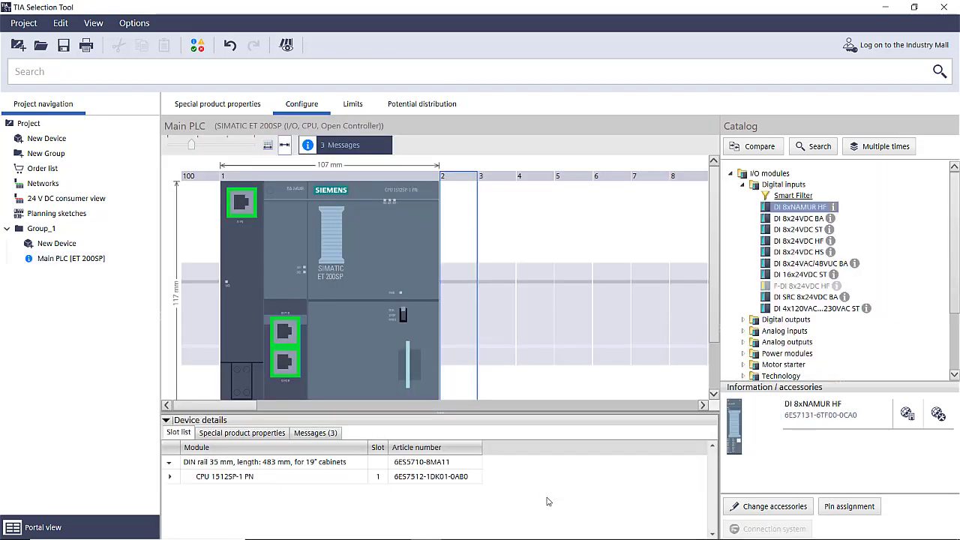
Insert a DI 16x24VDC ST module into slot 2 on BaseUnit 6ES7193-6BP60-0DA0
{"action": "left_click", "coordinate": [788, 275]}
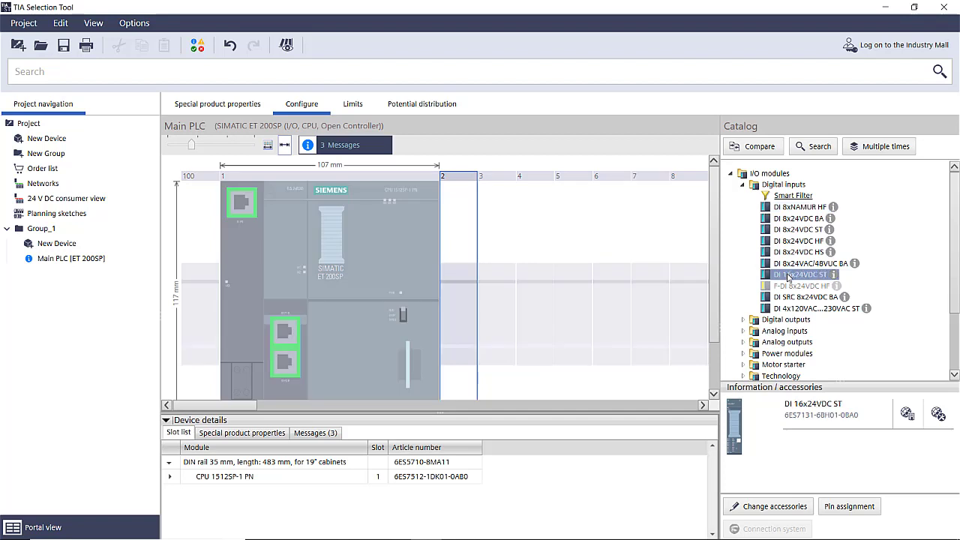
{"action": "double_click", "coordinate": [788, 276]}
{"action": "left_click", "coordinate": [608, 244]}
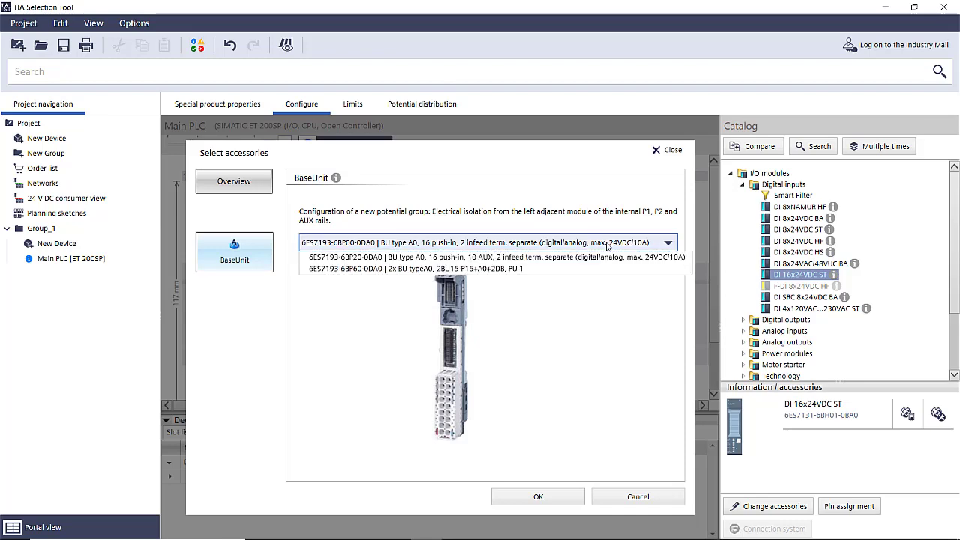
{"action": "left_click", "coordinate": [538, 281]}
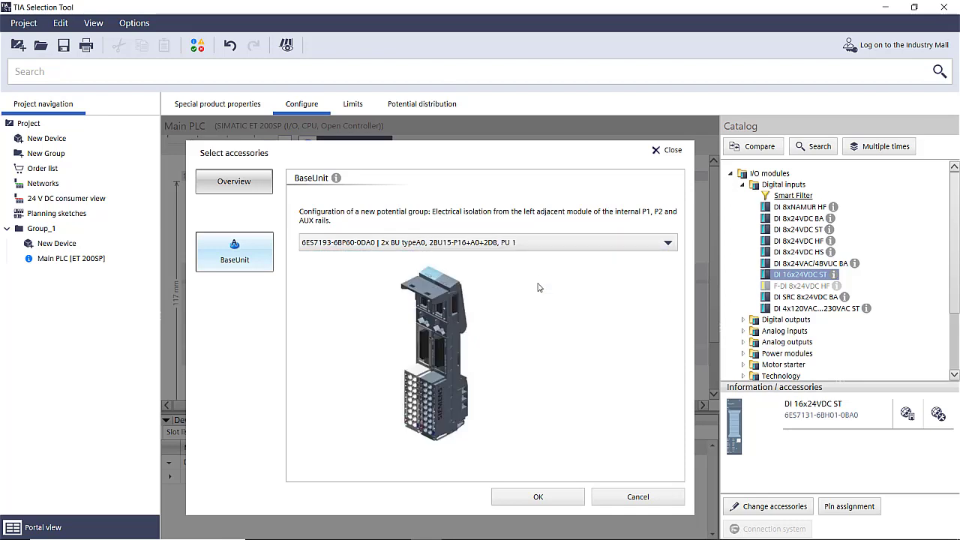
{"action": "left_click", "coordinate": [559, 498]}
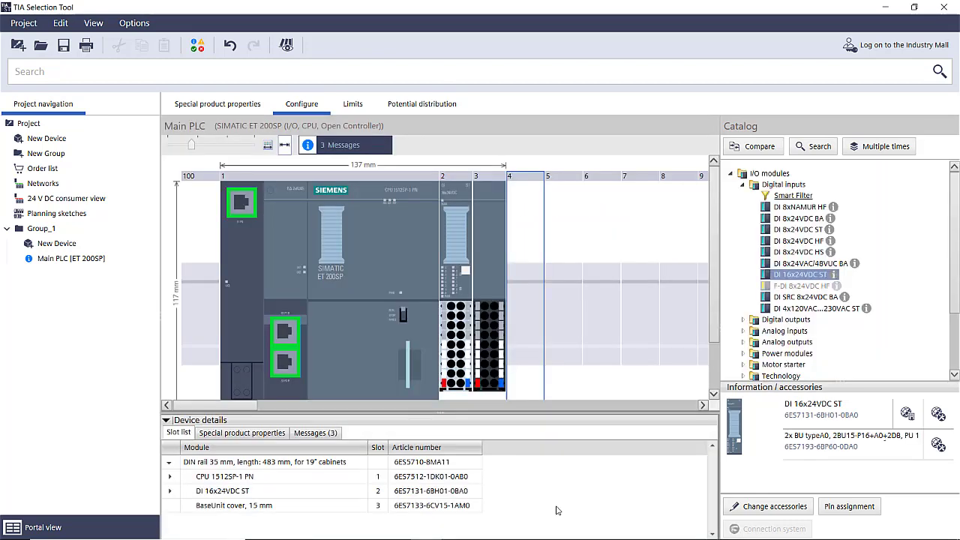
Place a DQ 16x24VDC/0.5A ST output module into slot 3
{"action": "left_click", "coordinate": [481, 271]}
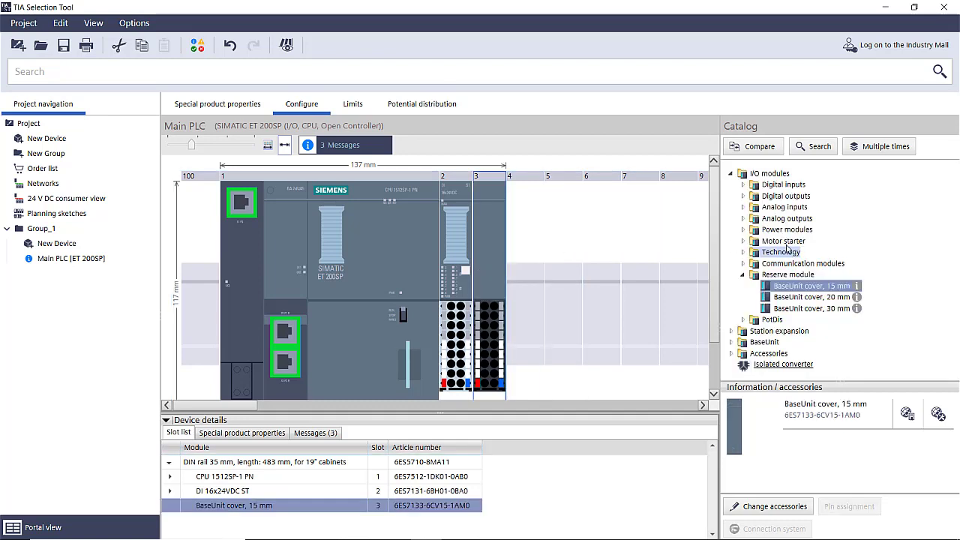
{"action": "double_click", "coordinate": [761, 197]}
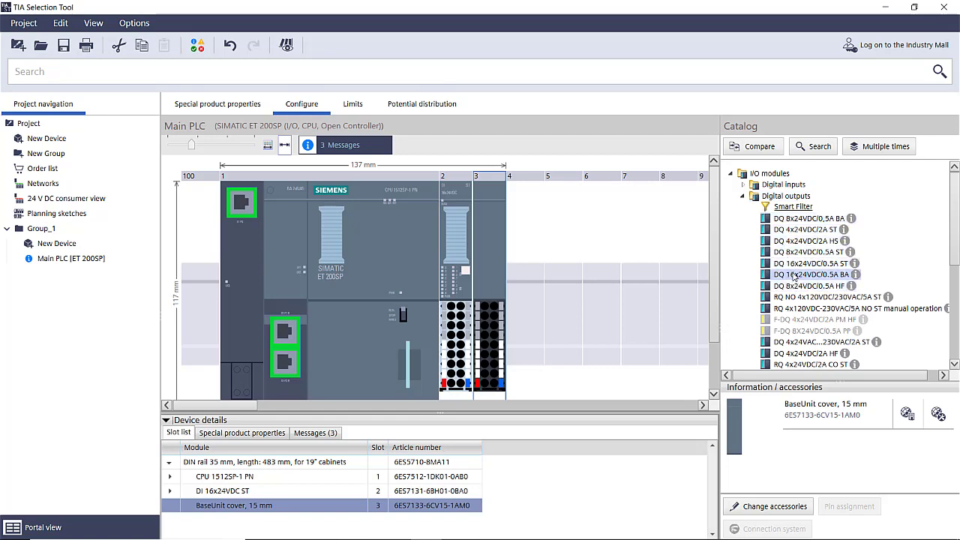
{"action": "left_click_drag", "start_coordinate": [789, 267], "coordinate": [489, 315]}
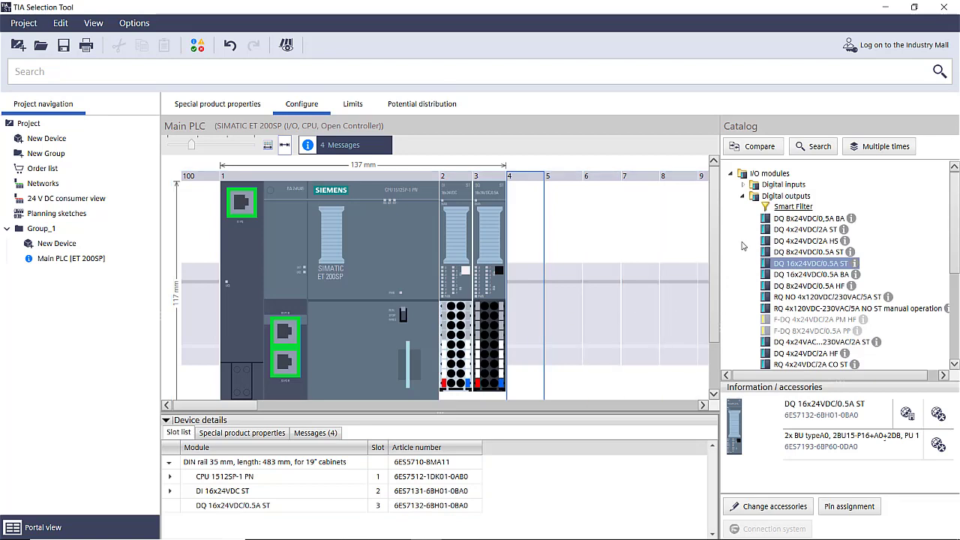
Insert an AI 8xI 2-/4-wire BA module into slot 4 with a 2x BU type A0 BaseUnit
{"action": "left_click", "coordinate": [742, 195]}
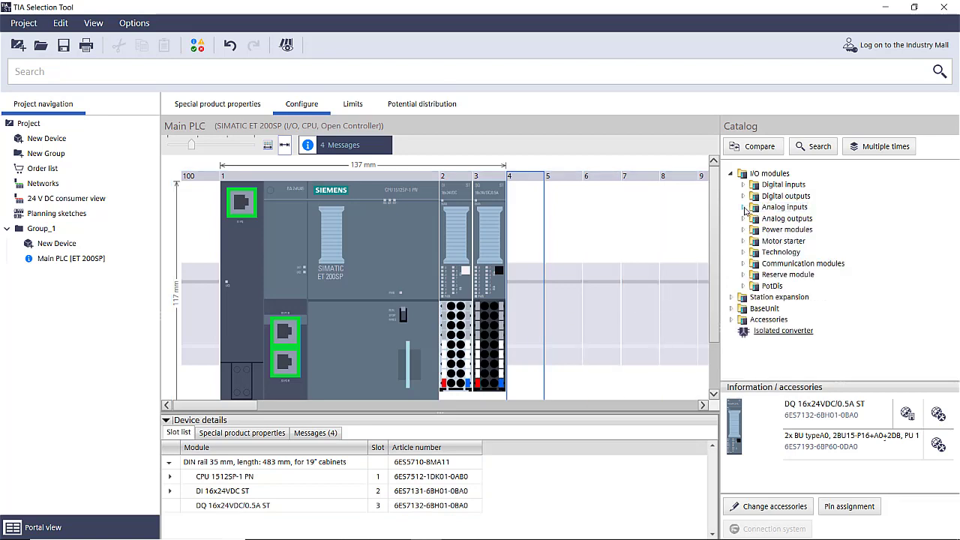
{"action": "left_click", "coordinate": [742, 207]}
{"action": "scroll", "coordinate": [787, 279], "scroll_direction": "down", "scroll_amount": 5}
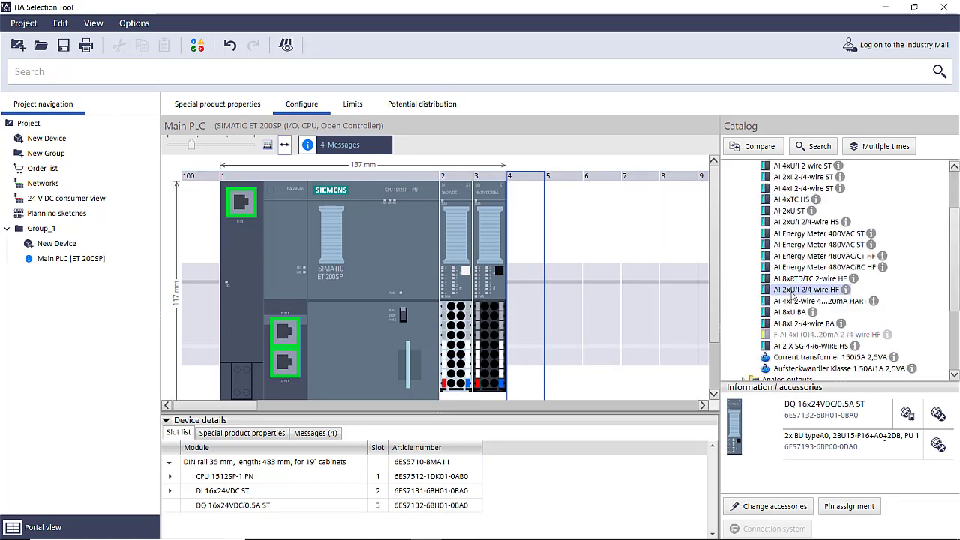
{"action": "left_click", "coordinate": [782, 250]}
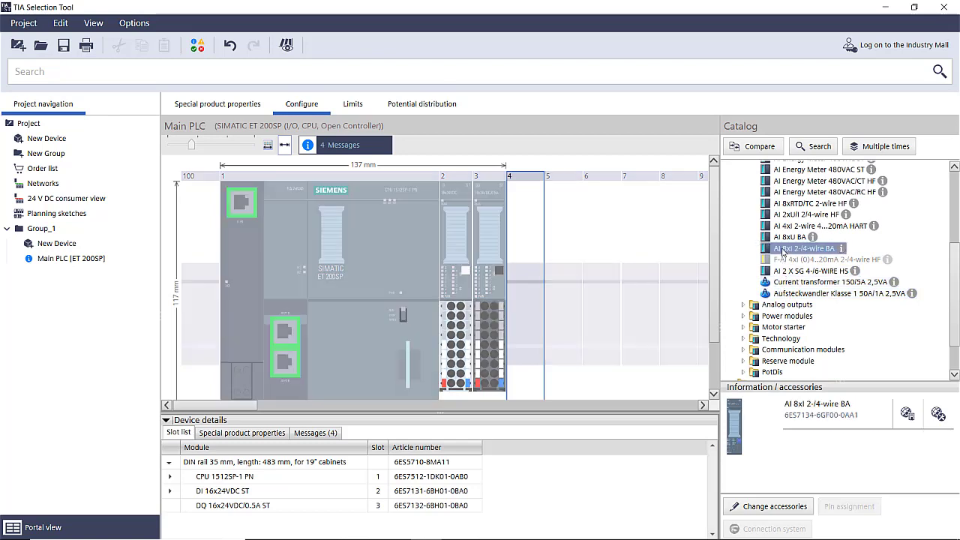
{"action": "left_click", "coordinate": [784, 508]}
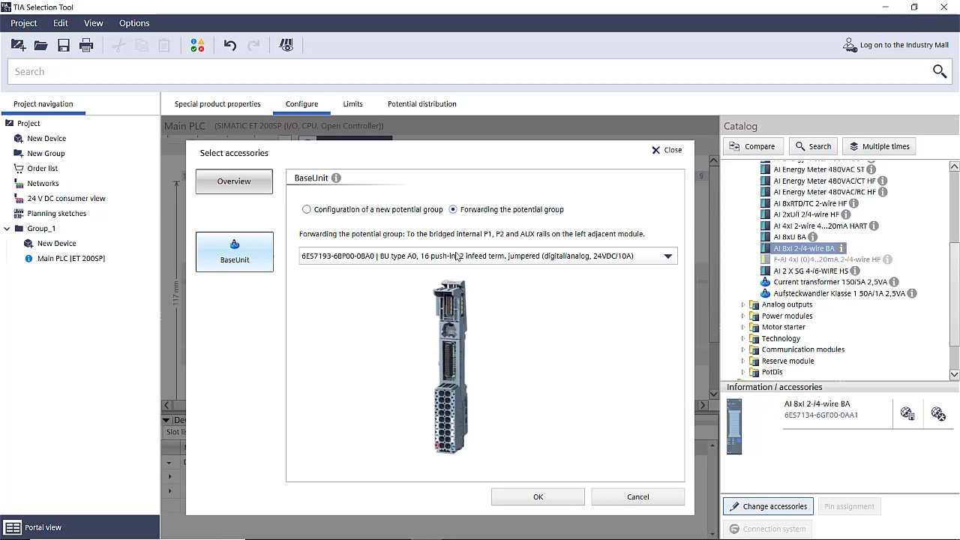
{"action": "left_click", "coordinate": [457, 256]}
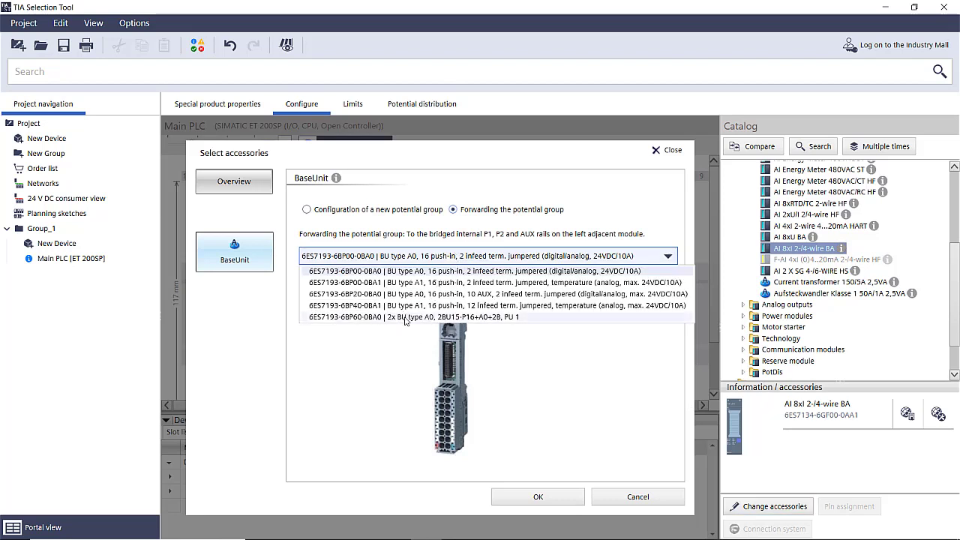
{"action": "left_click", "coordinate": [404, 317]}
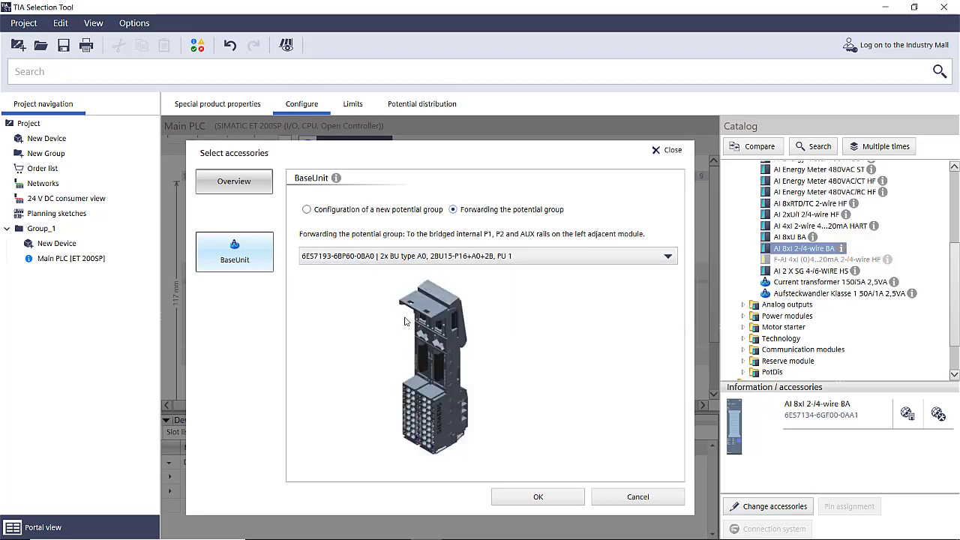
{"action": "left_click", "coordinate": [551, 501]}
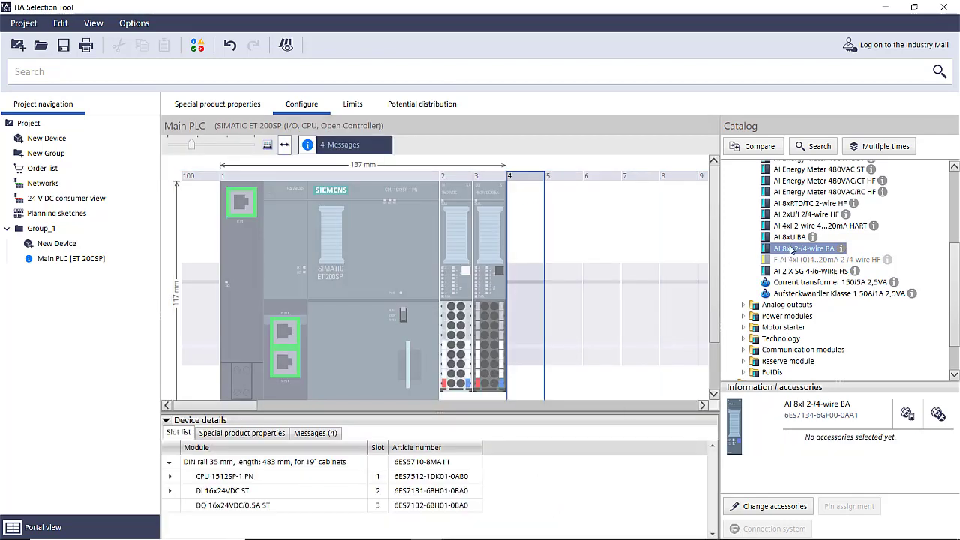
Replace the slot 5 cover with an AQ 4xU/I ST analog output module
{"action": "left_click", "coordinate": [560, 277]}
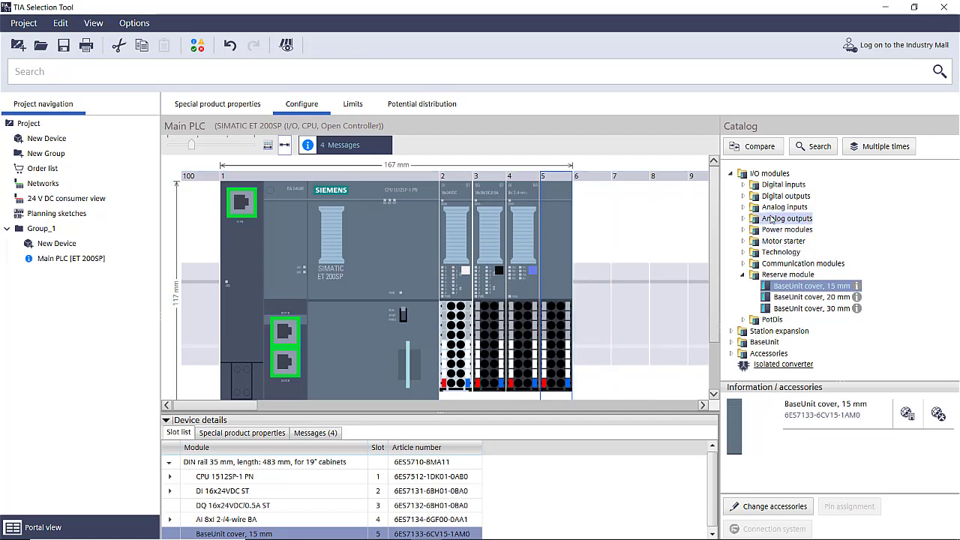
{"action": "left_click", "coordinate": [743, 219]}
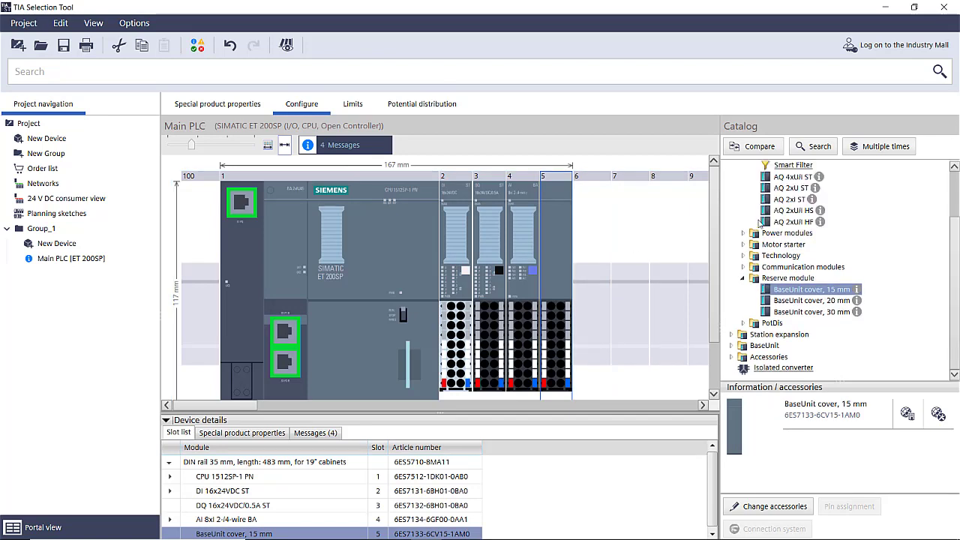
{"action": "double_click", "coordinate": [784, 178]}
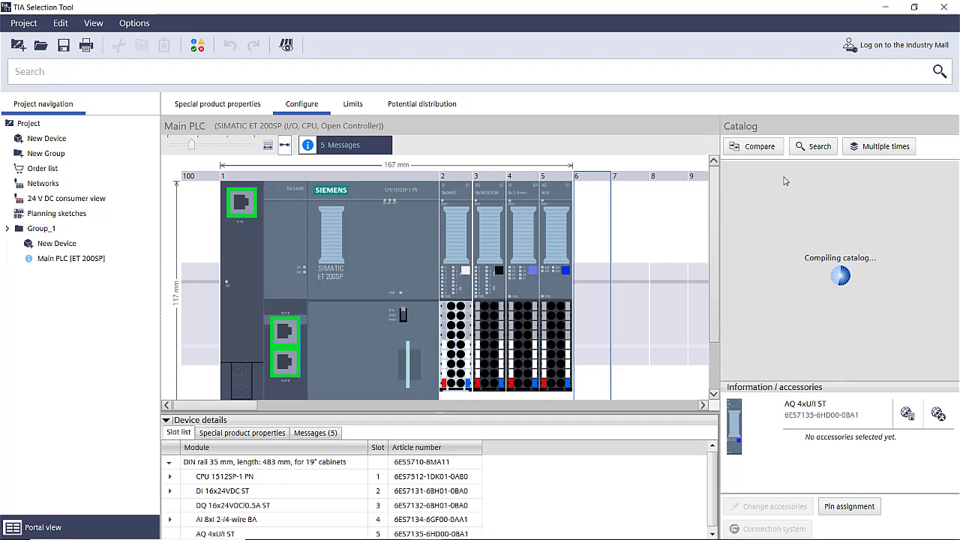
Add Main PLC [ET 200SP] to the library through its context menu
{"action": "right_click", "coordinate": [66, 263]}
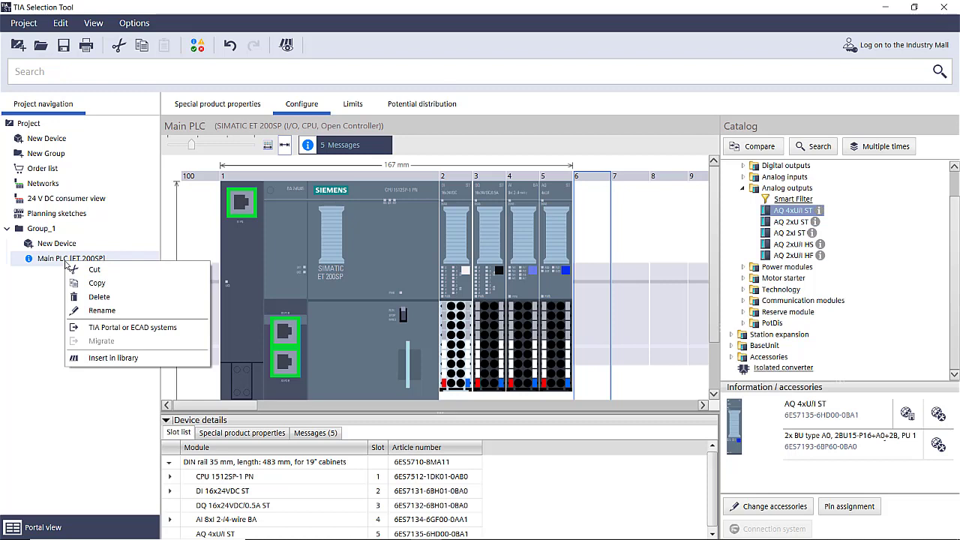
{"action": "left_click", "coordinate": [97, 363]}
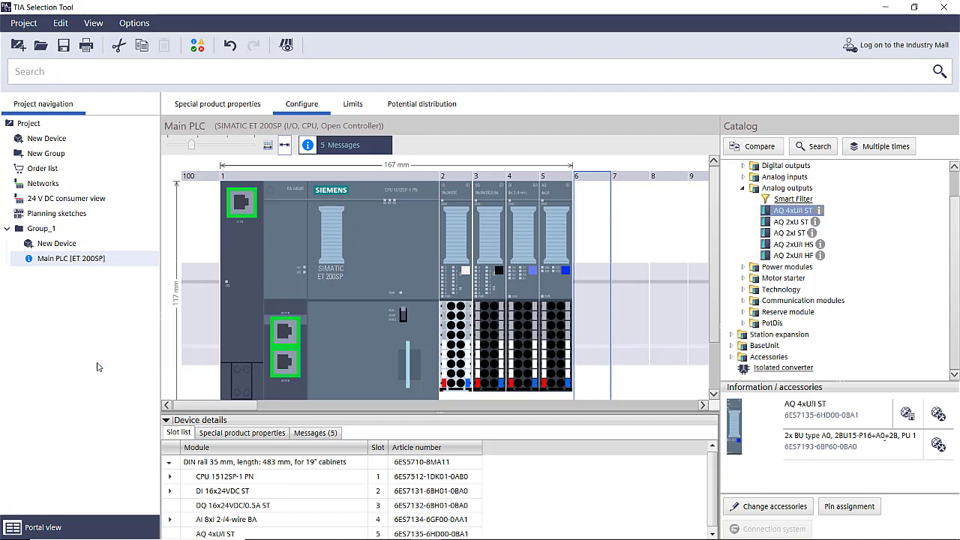
Create 8 Port Managed, TP1200, Step 7 Professional and WinCC Comfort in the project from library Standard Components
{"action": "left_click", "coordinate": [286, 46]}
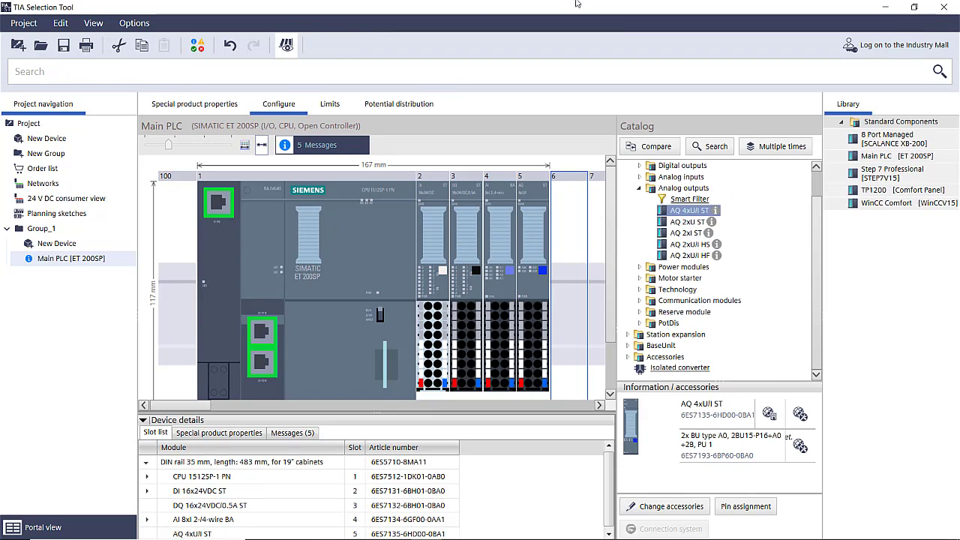
{"action": "right_click", "coordinate": [875, 142]}
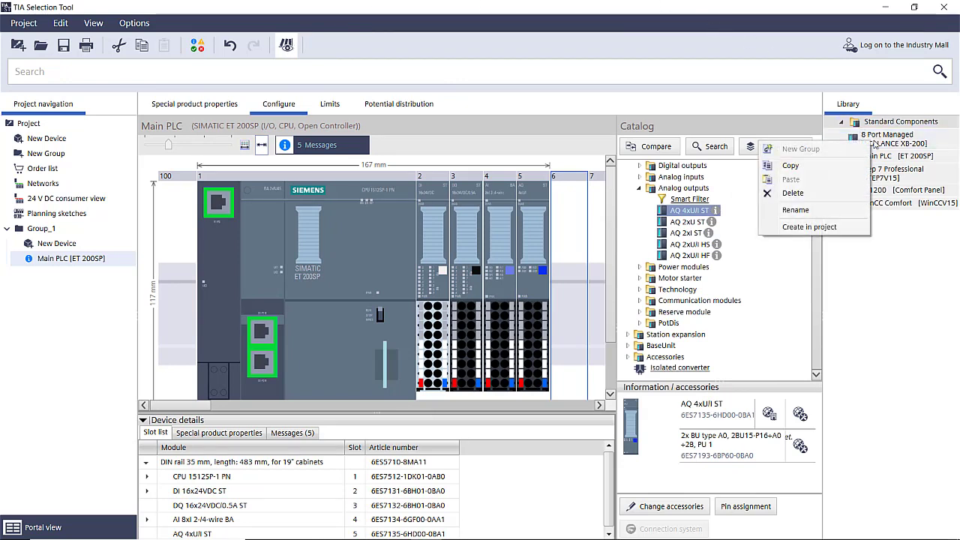
{"action": "left_click", "coordinate": [824, 226]}
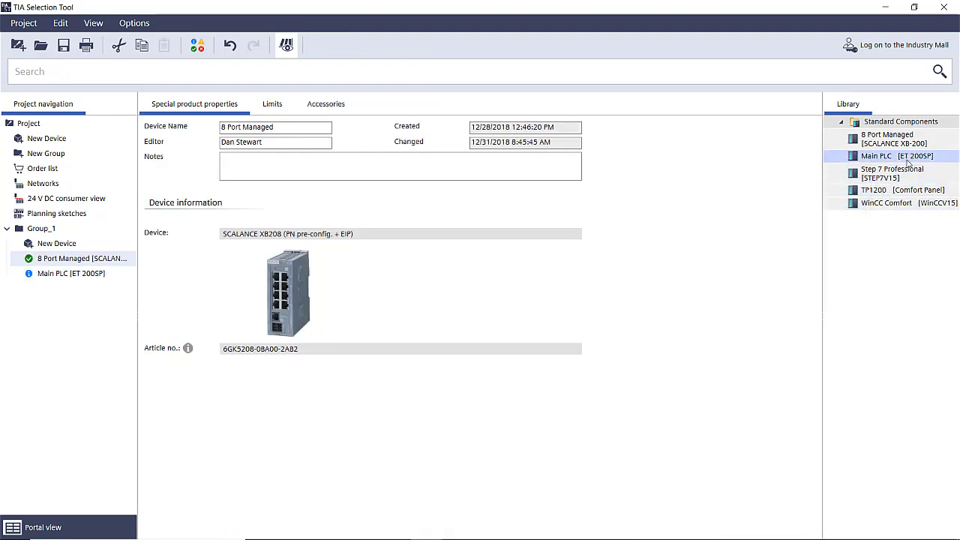
{"action": "right_click", "coordinate": [906, 191]}
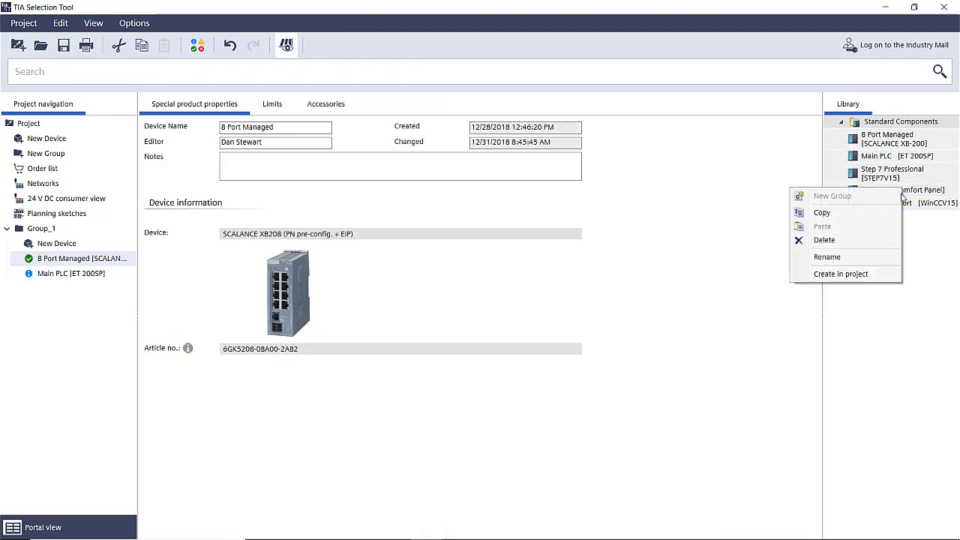
{"action": "left_click", "coordinate": [856, 275]}
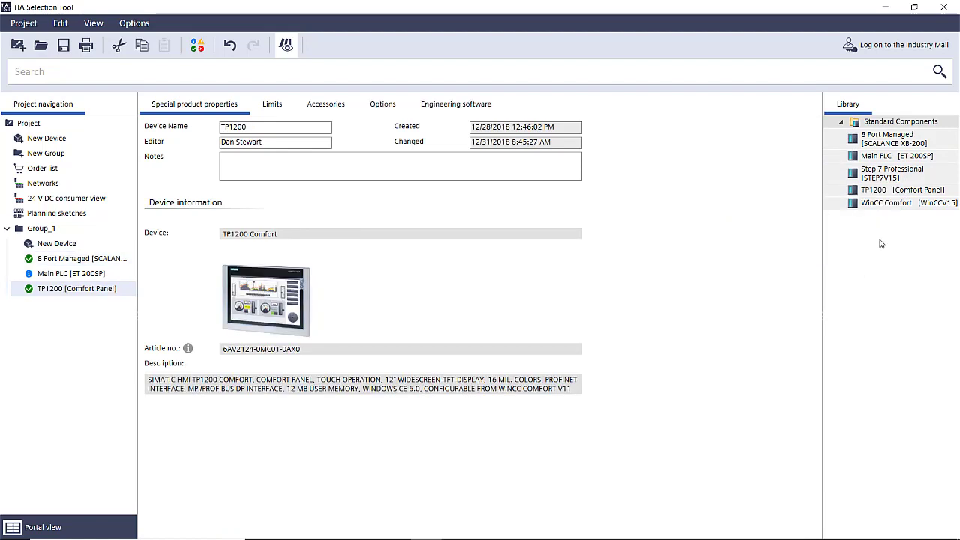
{"action": "right_click", "coordinate": [898, 176]}
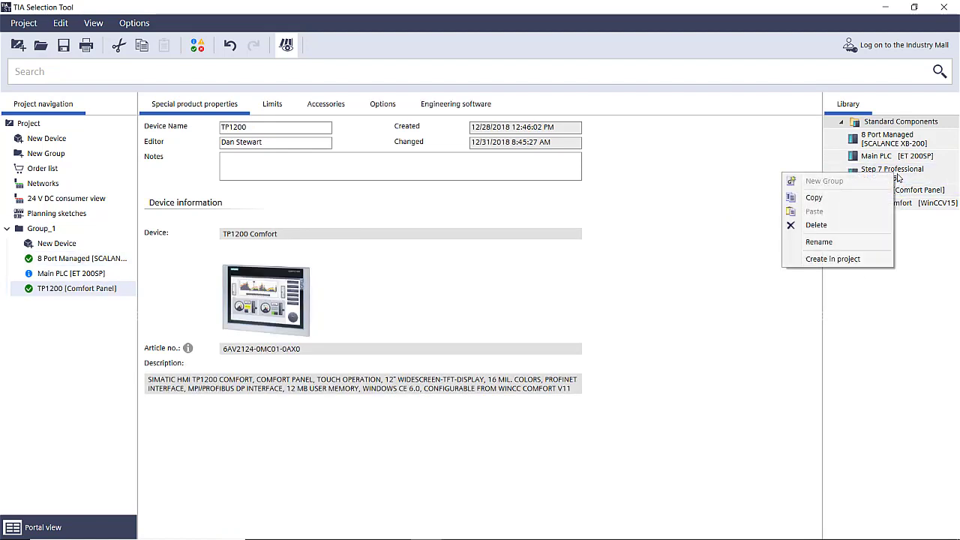
{"action": "left_click", "coordinate": [851, 262]}
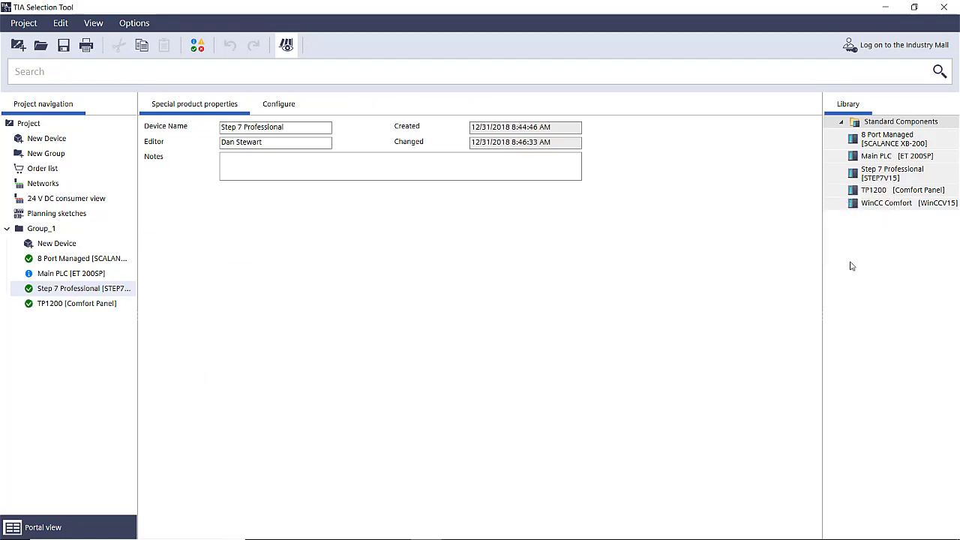
{"action": "right_click", "coordinate": [892, 208]}
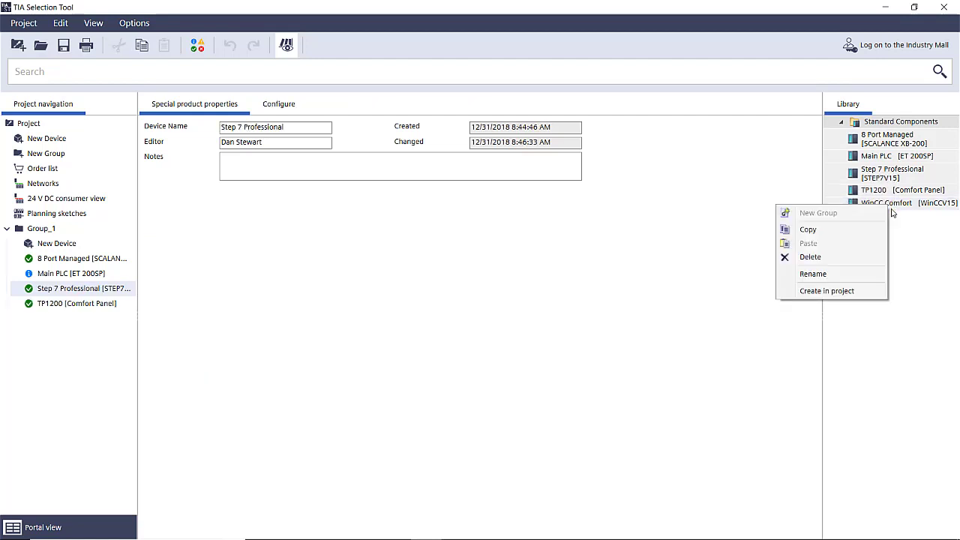
{"action": "left_click", "coordinate": [844, 291]}
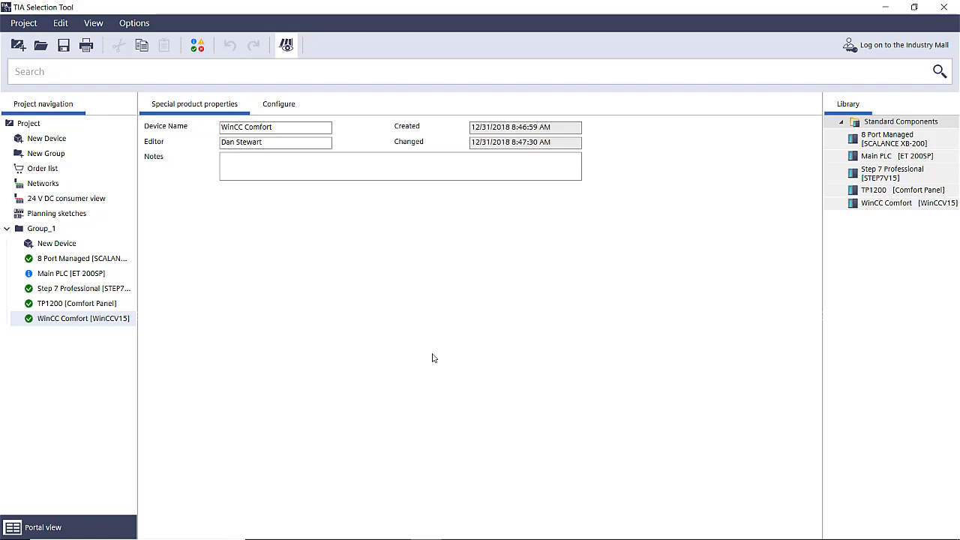
Review the TP1200, switch and Main PLC power details and open Main PLC's BaseUnit load current
{"action": "left_click", "coordinate": [84, 199]}
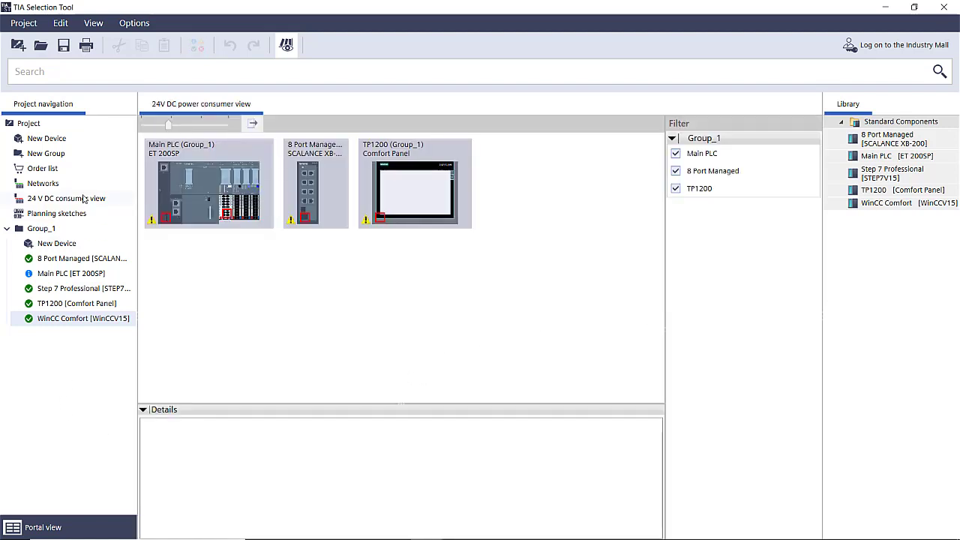
{"action": "left_click", "coordinate": [396, 174]}
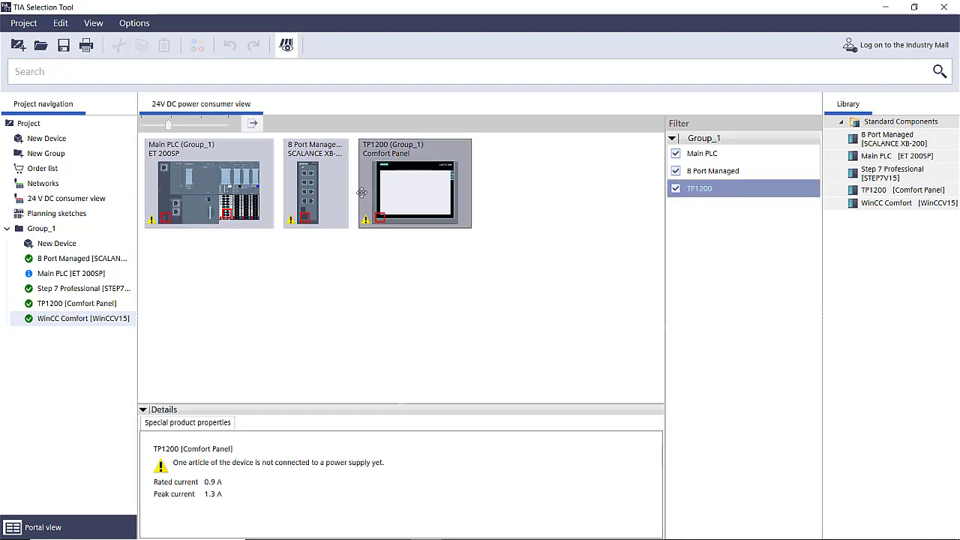
{"action": "left_click", "coordinate": [318, 197]}
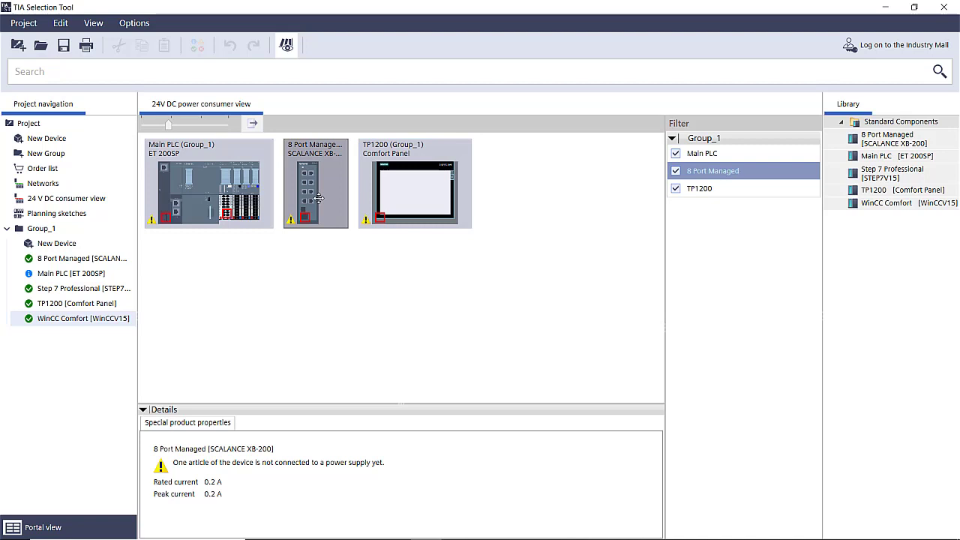
{"action": "left_click", "coordinate": [241, 202]}
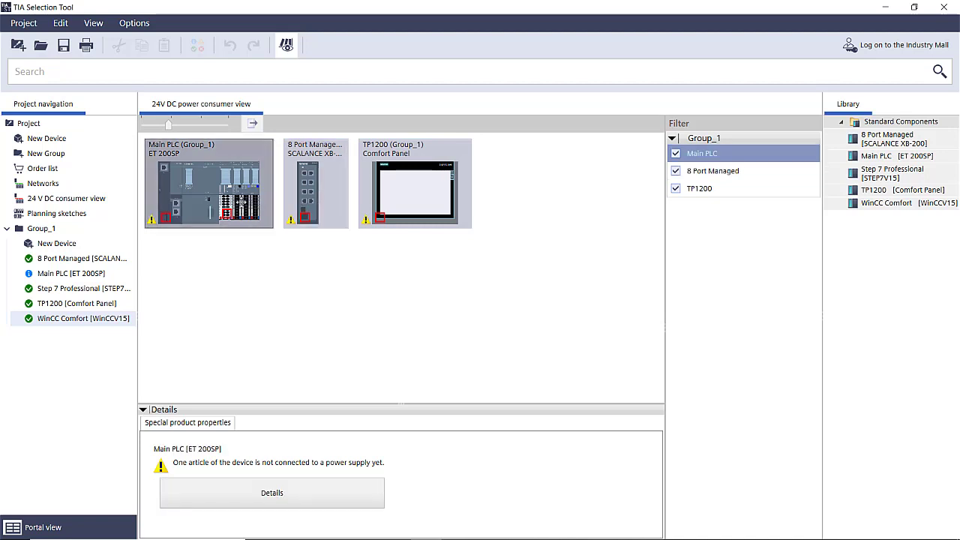
{"action": "left_click", "coordinate": [239, 493]}
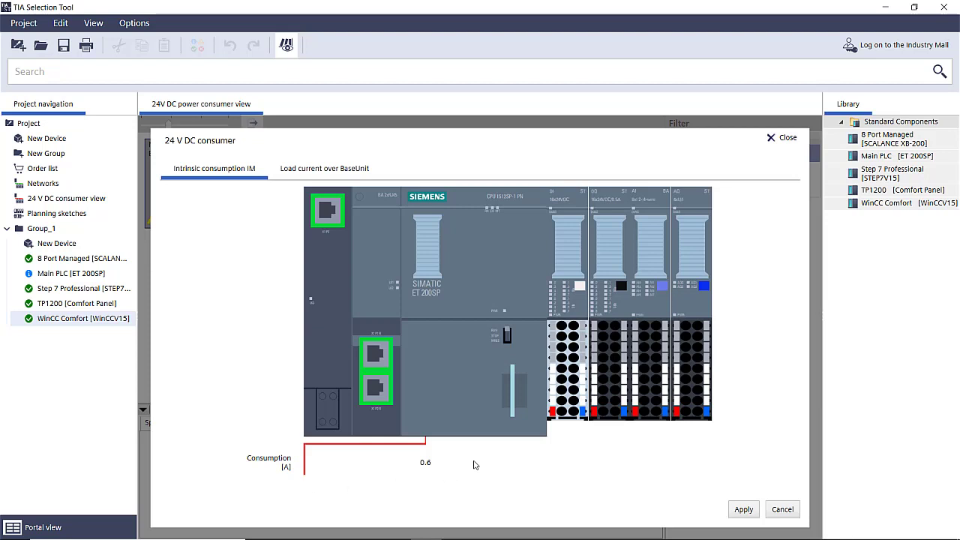
{"action": "left_click", "coordinate": [346, 174]}
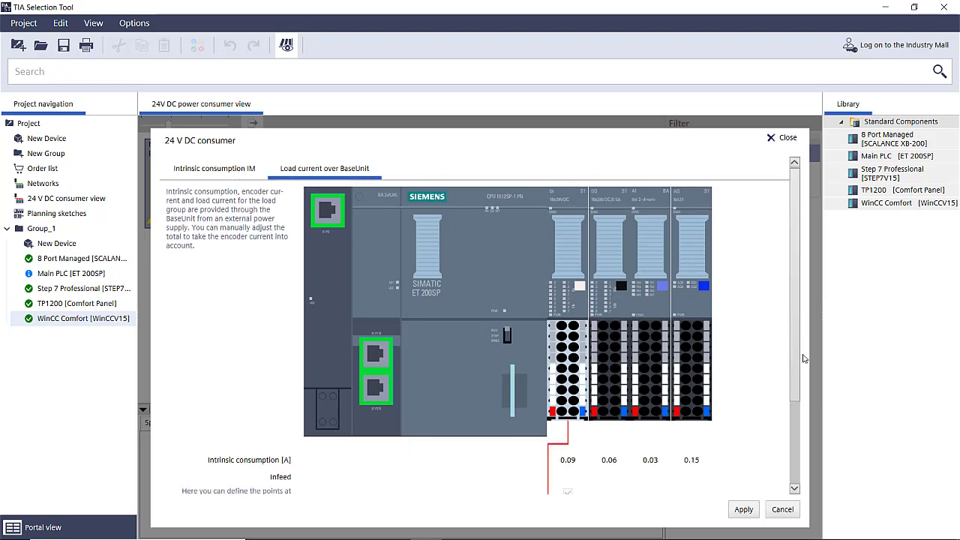
Change the BaseUnit consumption from 4 to 8 A and apply it
{"action": "left_click_drag", "start_coordinate": [799, 368], "coordinate": [785, 471]}
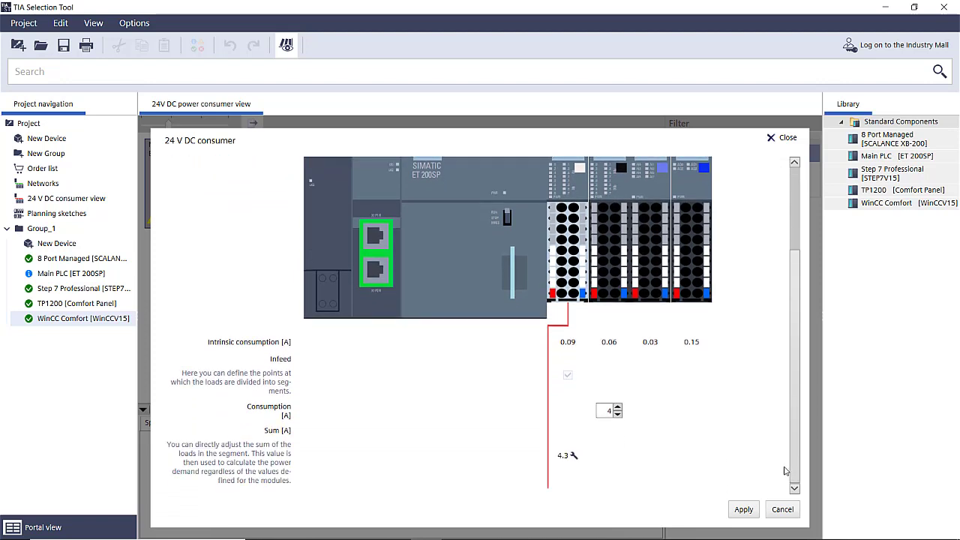
{"action": "double_click", "coordinate": [607, 409]}
{"action": "type", "text": "8"}
{"action": "left_click", "coordinate": [744, 509]}
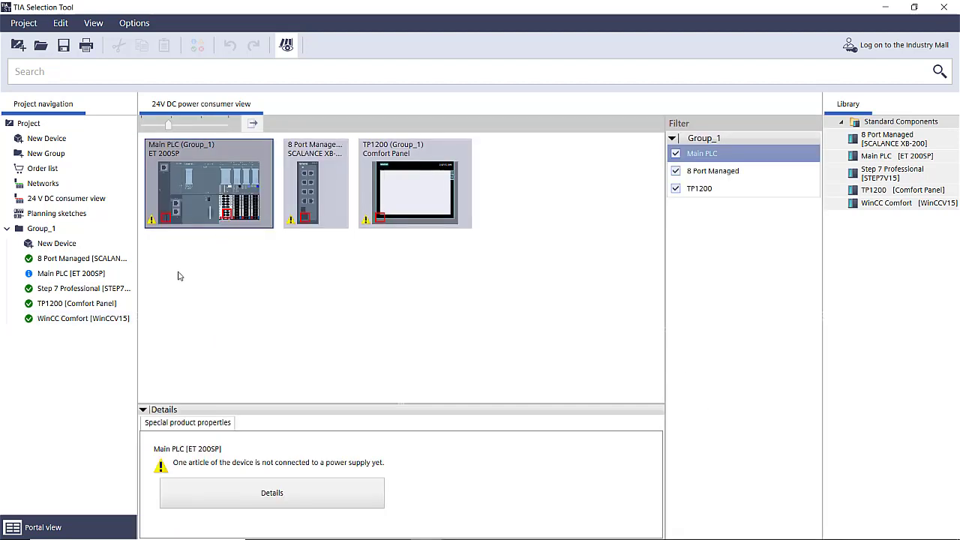
Start 24 V DC_1 from Main PLC's power connector and join the 8 Port Managed switch and TP1200
{"action": "left_click_drag", "start_coordinate": [166, 218], "coordinate": [227, 220]}
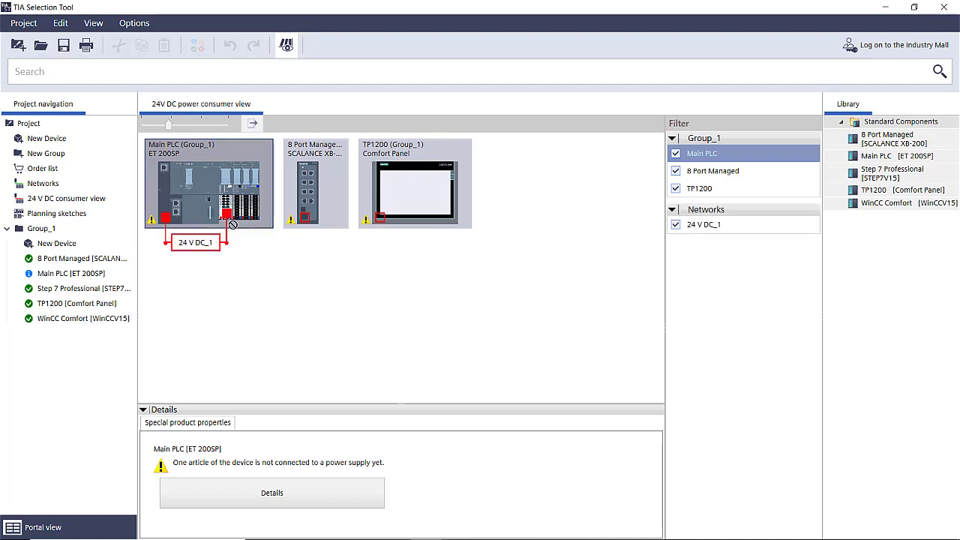
{"action": "left_click", "coordinate": [306, 219]}
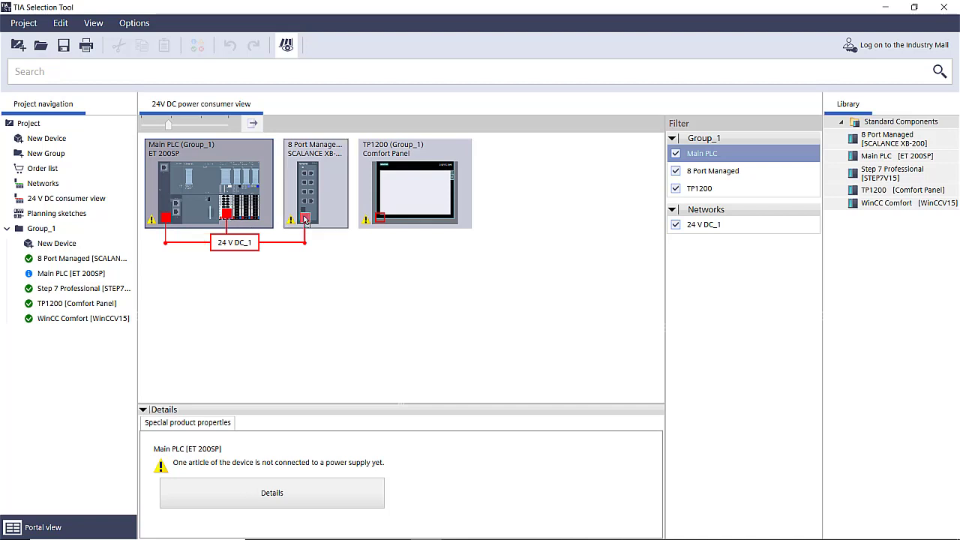
{"action": "left_click", "coordinate": [381, 221]}
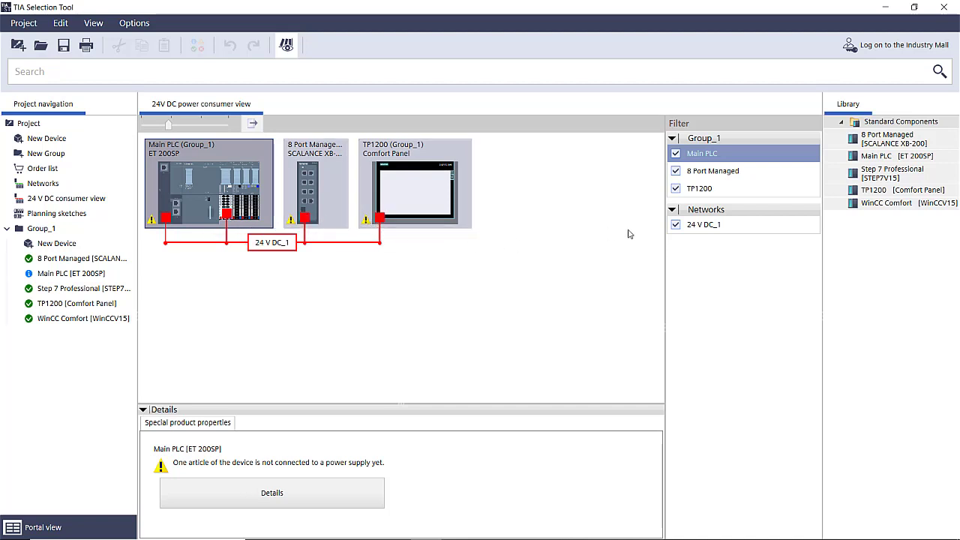
Add a new power supply to the 24 V DC_1 network
{"action": "left_click", "coordinate": [713, 228]}
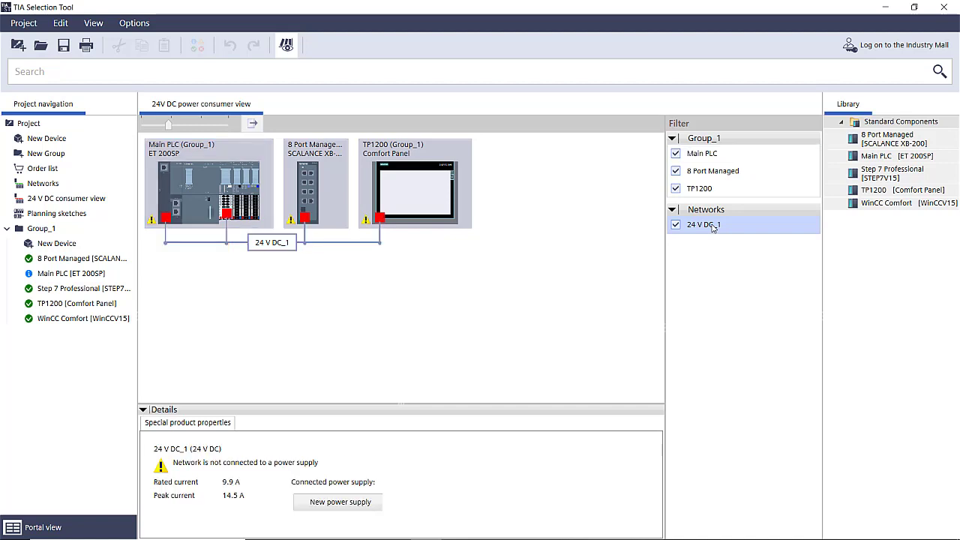
{"action": "left_click", "coordinate": [335, 503]}
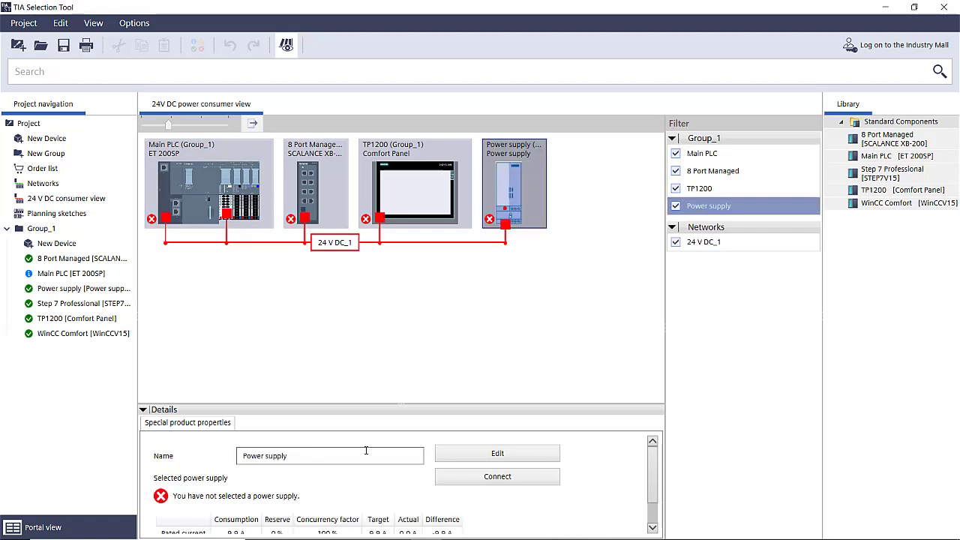
{"action": "left_click", "coordinate": [457, 454]}
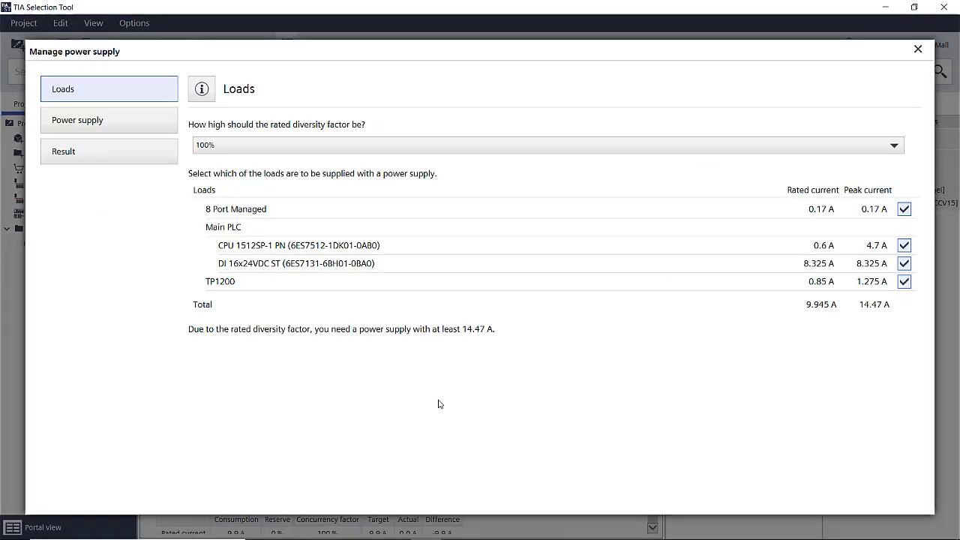
Set a 20% power reserve and apply the resulting SITOP PSU100S 24 V DC/20 A supply
{"action": "left_click", "coordinate": [142, 130]}
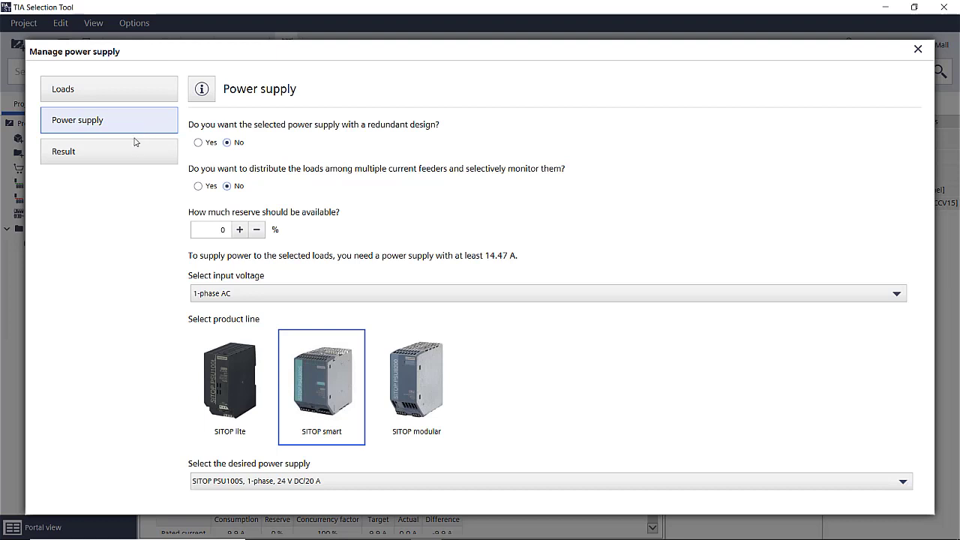
{"action": "double_click", "coordinate": [222, 229]}
{"action": "type", "text": "20"}
{"action": "left_click", "coordinate": [135, 153]}
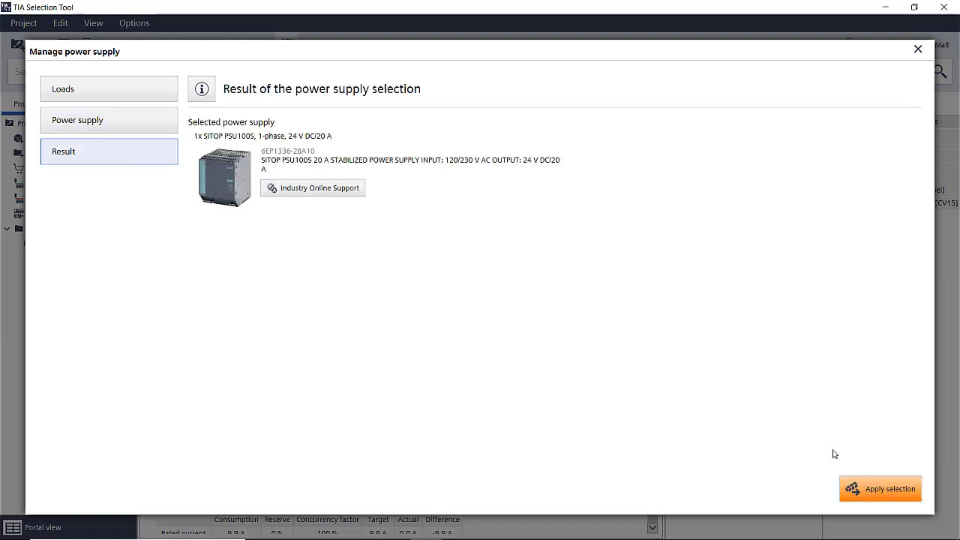
{"action": "left_click", "coordinate": [892, 491]}
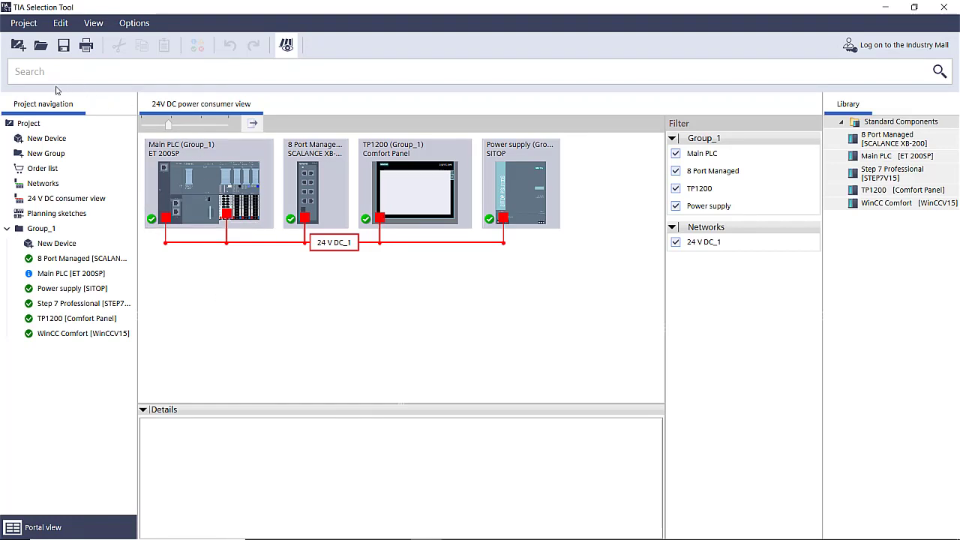
Save the project under Example Project.tia and confirm overwriting the existing file
{"action": "left_click", "coordinate": [25, 23]}
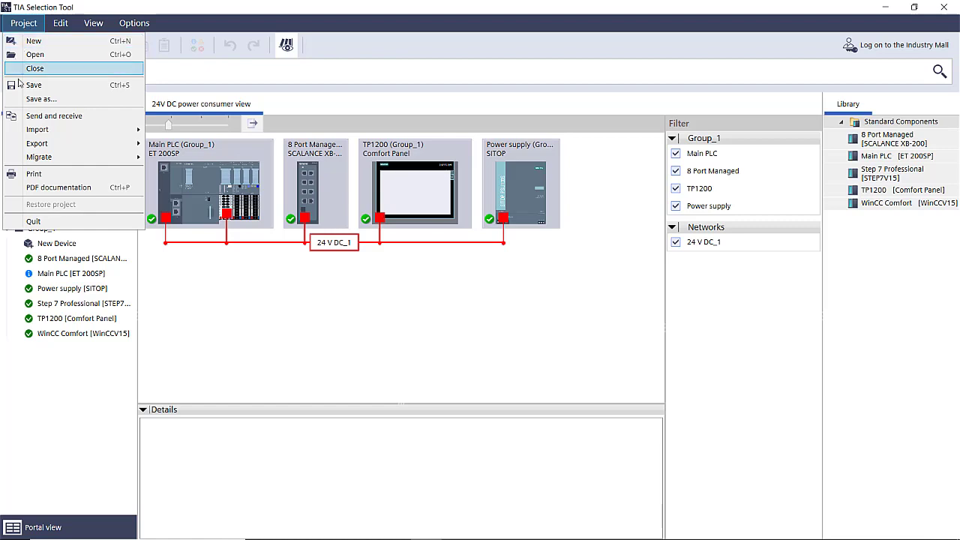
{"action": "left_click", "coordinate": [30, 100]}
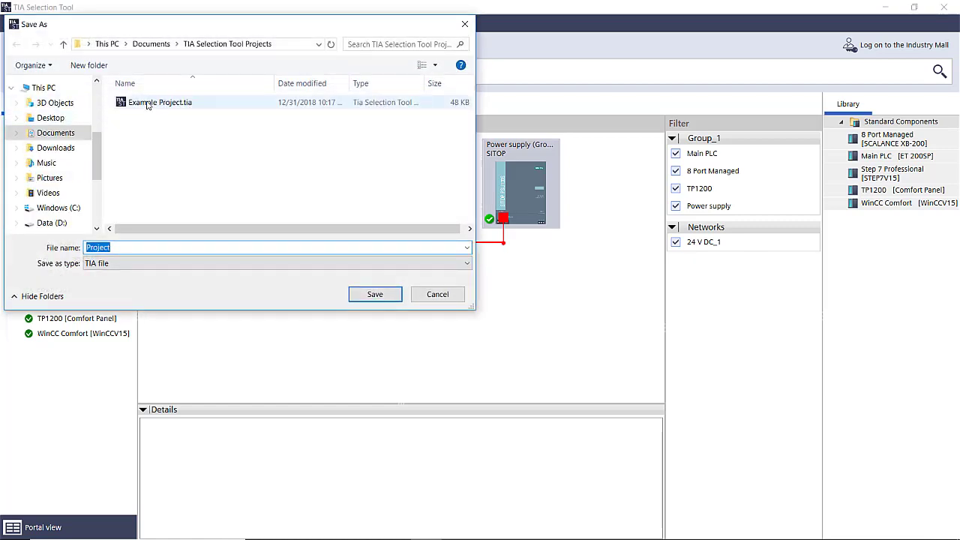
{"action": "left_click", "coordinate": [148, 105]}
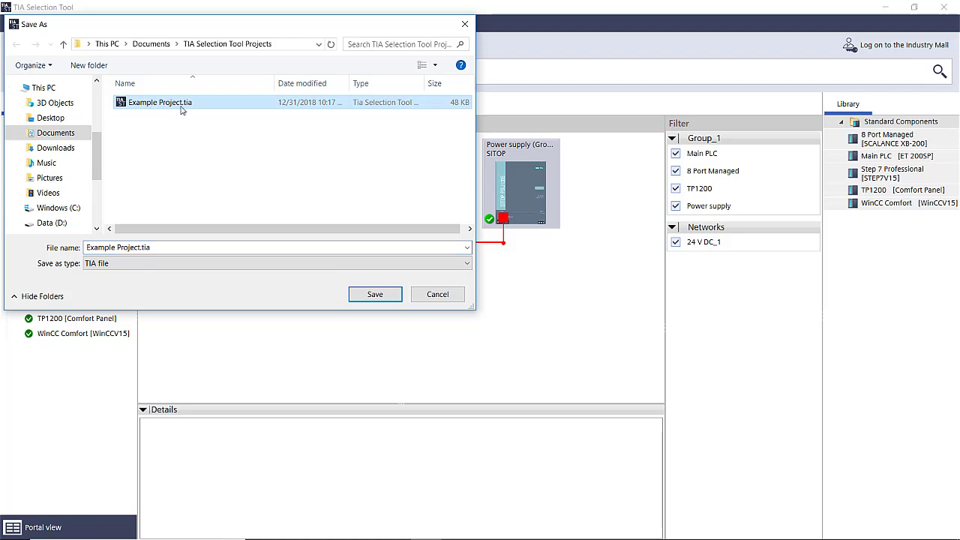
{"action": "left_click", "coordinate": [381, 300]}
{"action": "left_click", "coordinate": [498, 282]}
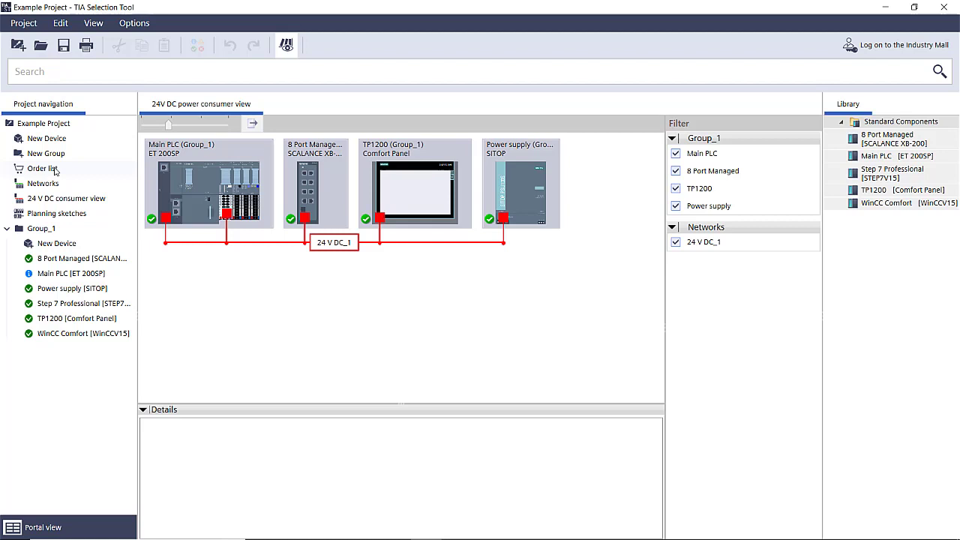
Display the project's article order list with the Library hidden, and open the Documentation export options
{"action": "left_click", "coordinate": [55, 169]}
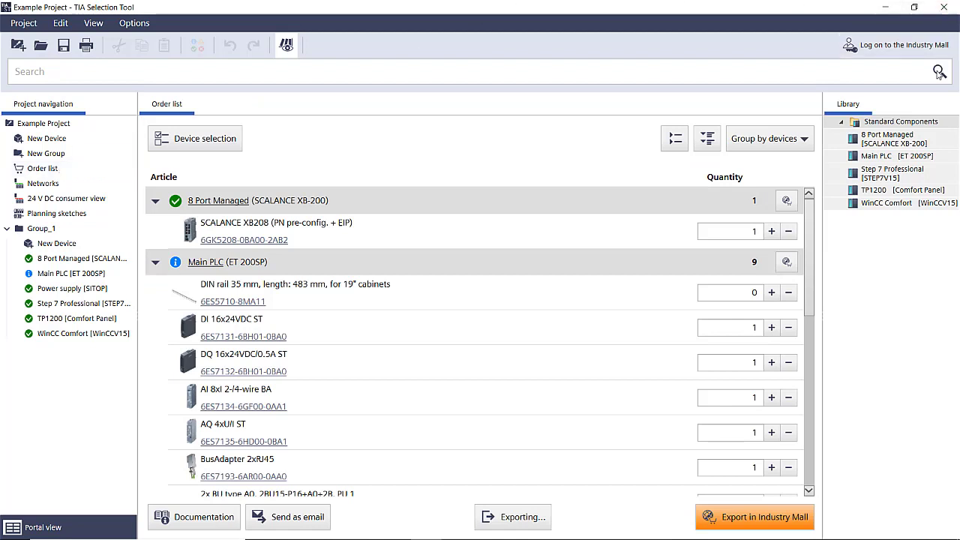
{"action": "left_click", "coordinate": [286, 47]}
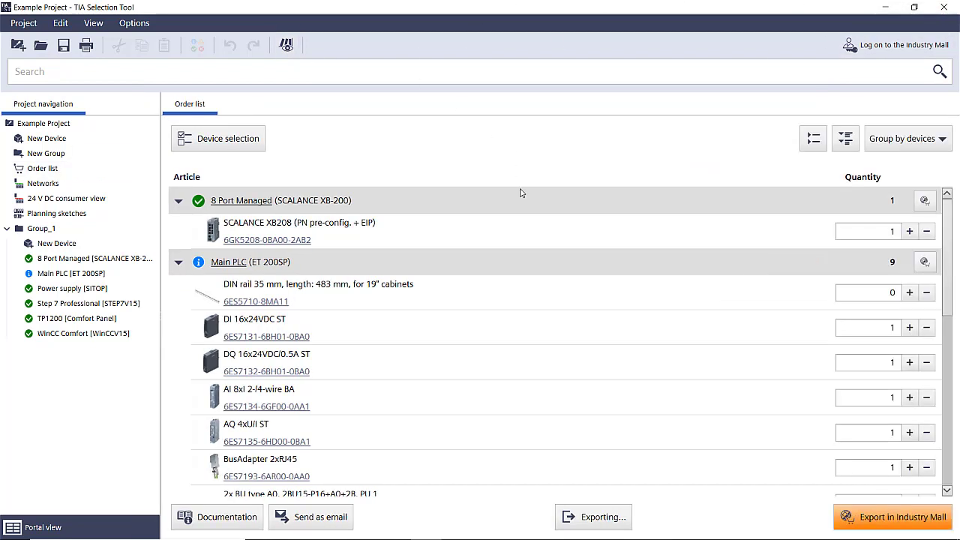
{"action": "left_click", "coordinate": [600, 517]}
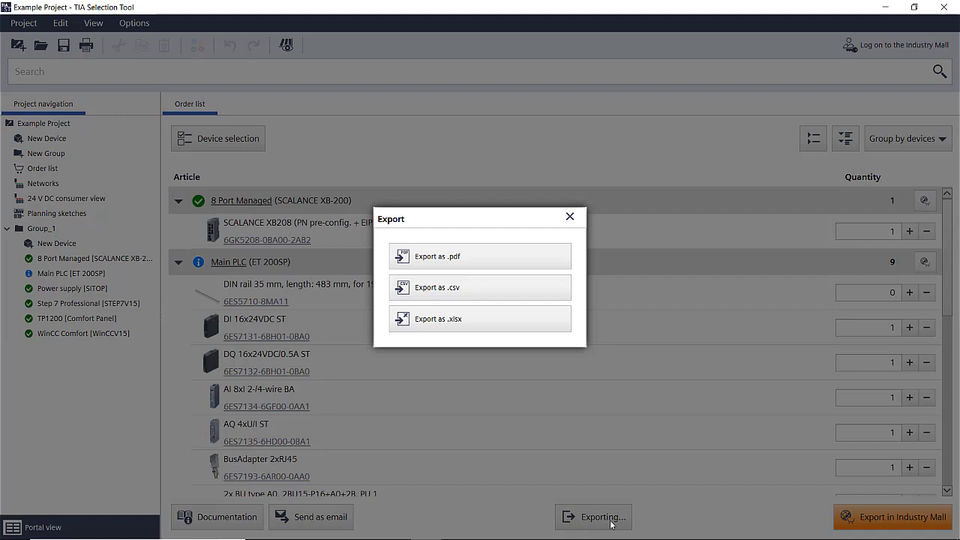
{"action": "left_click", "coordinate": [572, 217]}
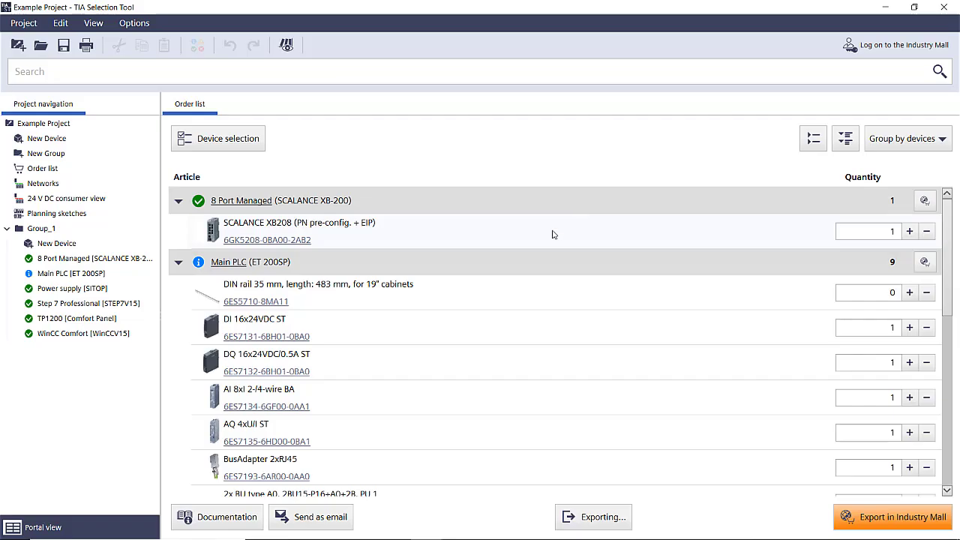
{"action": "left_click", "coordinate": [222, 524]}
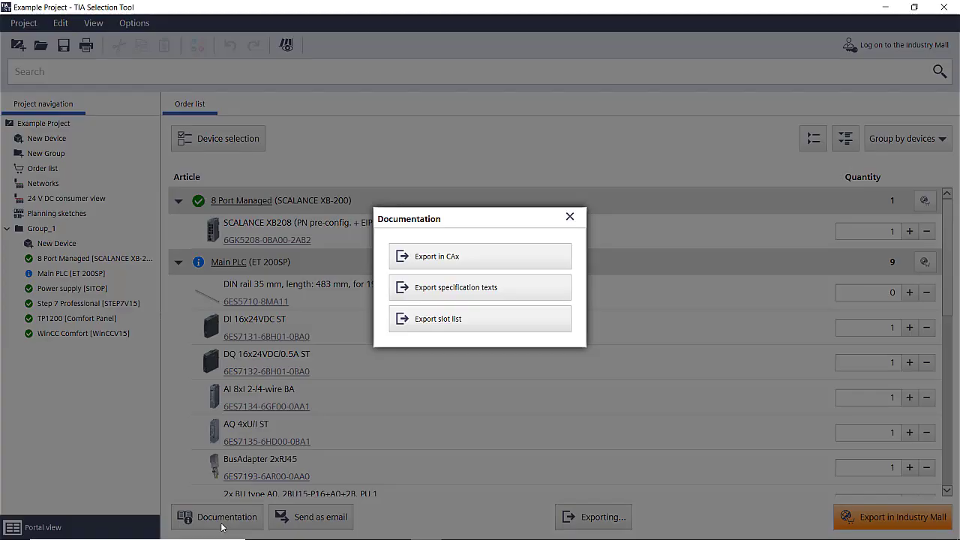